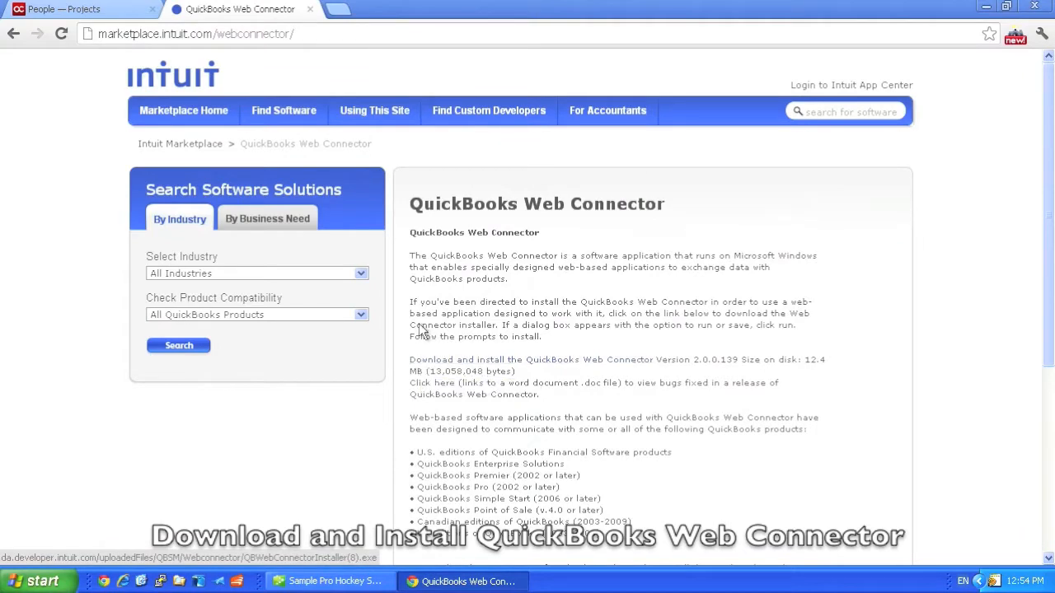
# Step: Close the Web Connector download page, and bring up QuickBooks Web Connector and the Sample Pro Hockey School company file in QuickBooks Pro
pyautogui.click(309, 9)
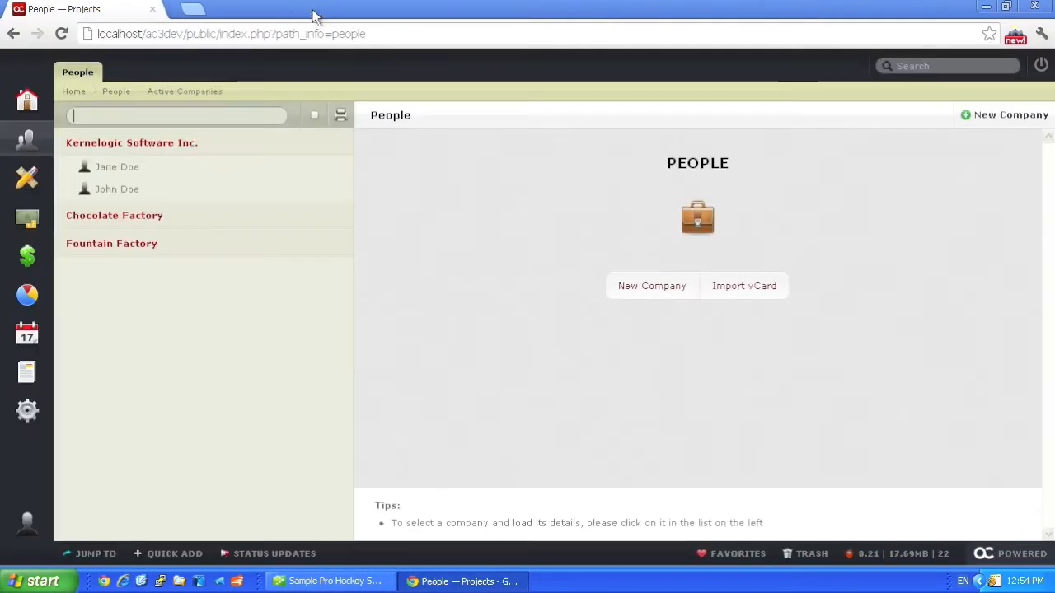
pyautogui.doubleClick(995, 581)
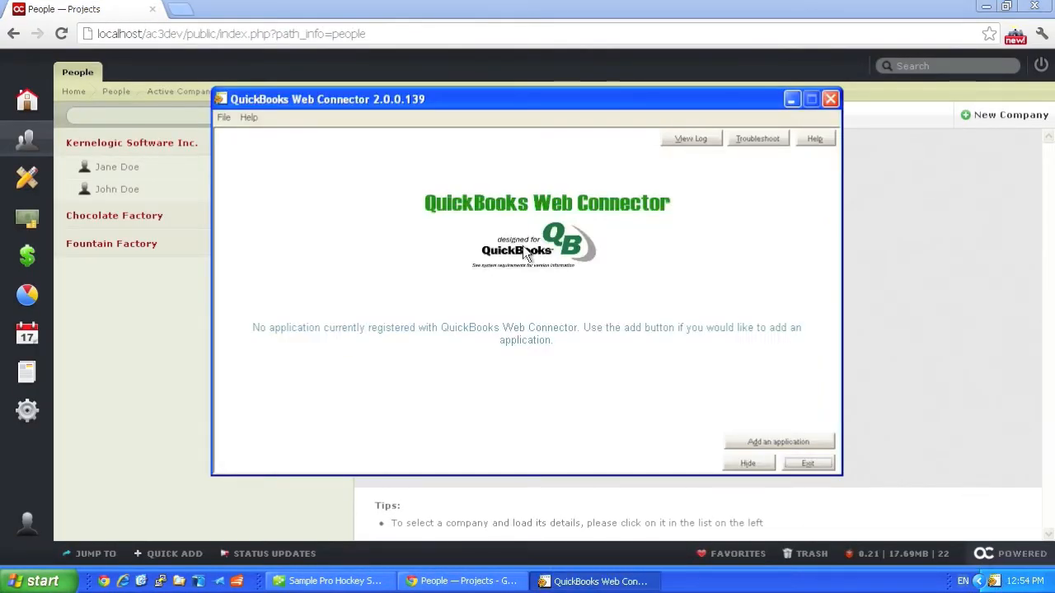
pyautogui.click(925, 317)
pyautogui.click(330, 581)
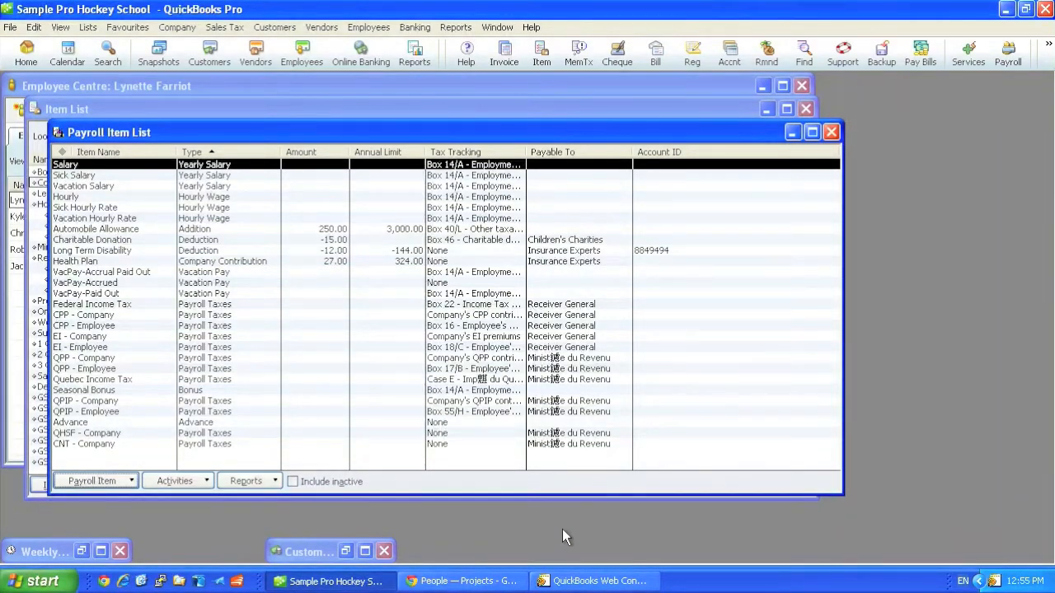
# Step: Switch to the browser and download the .QWC file from the QuickBooks module's settings, entering the password when asked
pyautogui.click(490, 581)
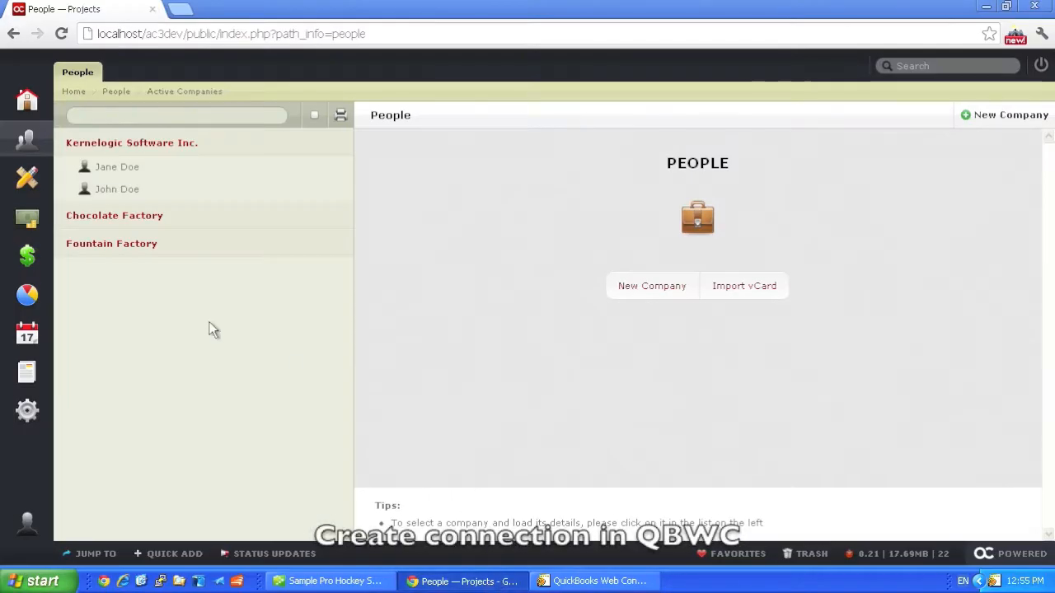
pyautogui.click(26, 259)
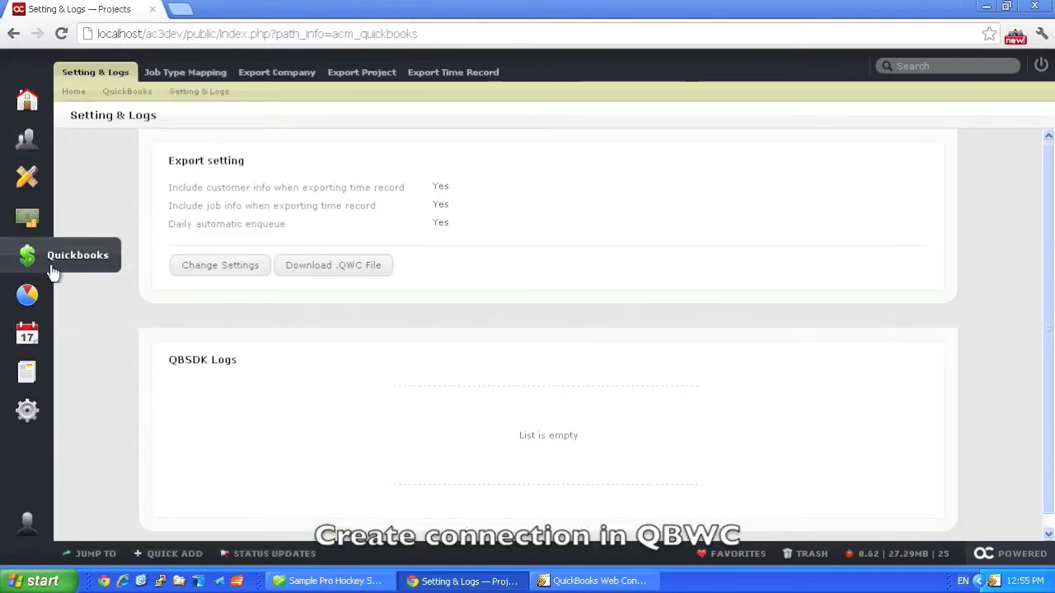
pyautogui.click(355, 272)
pyautogui.press('Return')
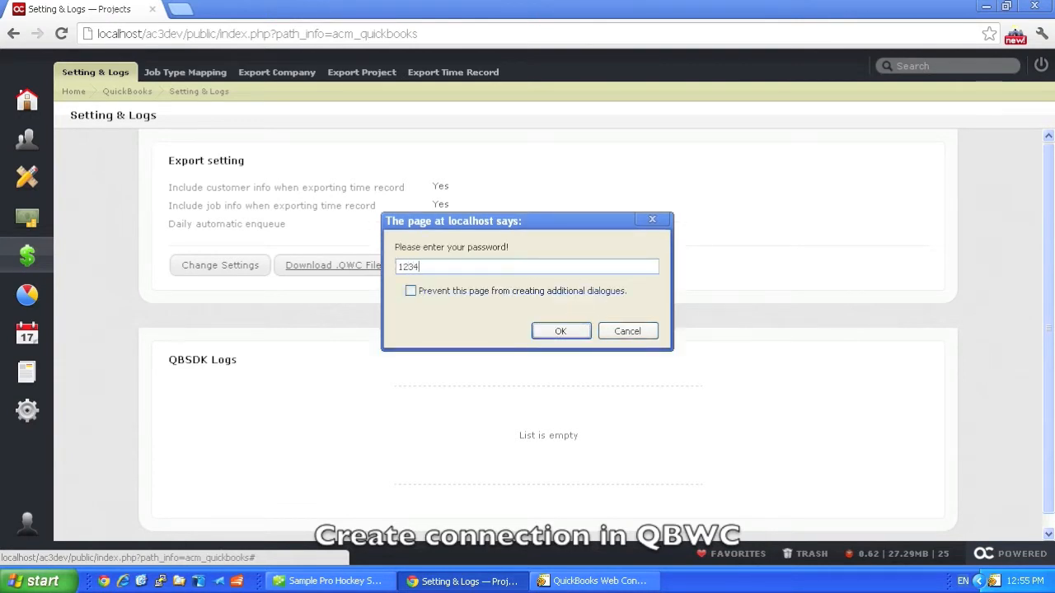
pyautogui.click(555, 331)
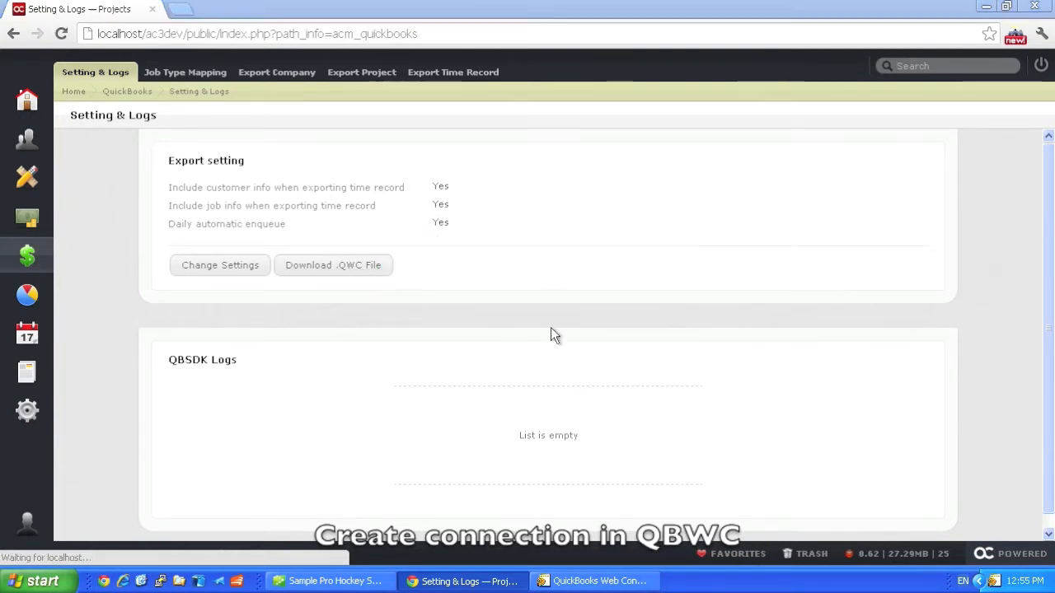
# Step: Open the downloaded activecollab (1).qwc file and authorize ActiveCollabMod QuickBooks Integrator as a new web service
pyautogui.click(424, 281)
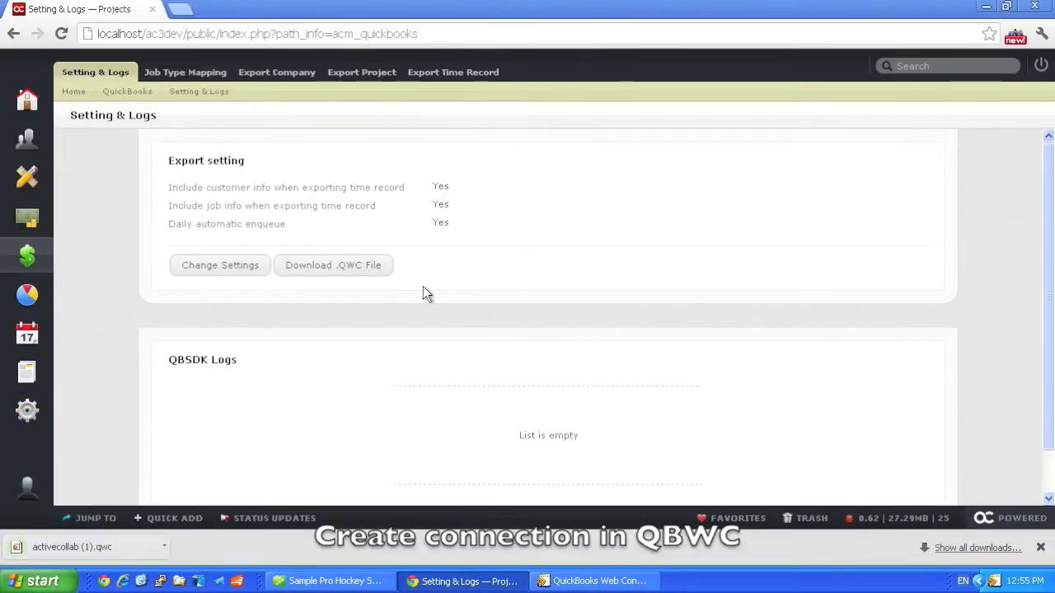
pyautogui.click(79, 553)
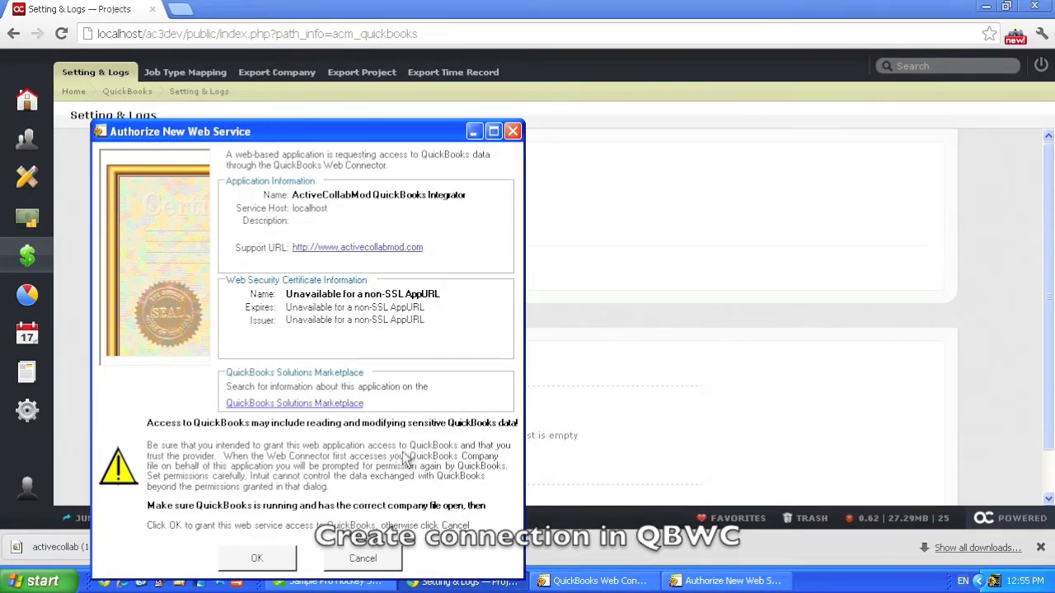
pyautogui.click(257, 560)
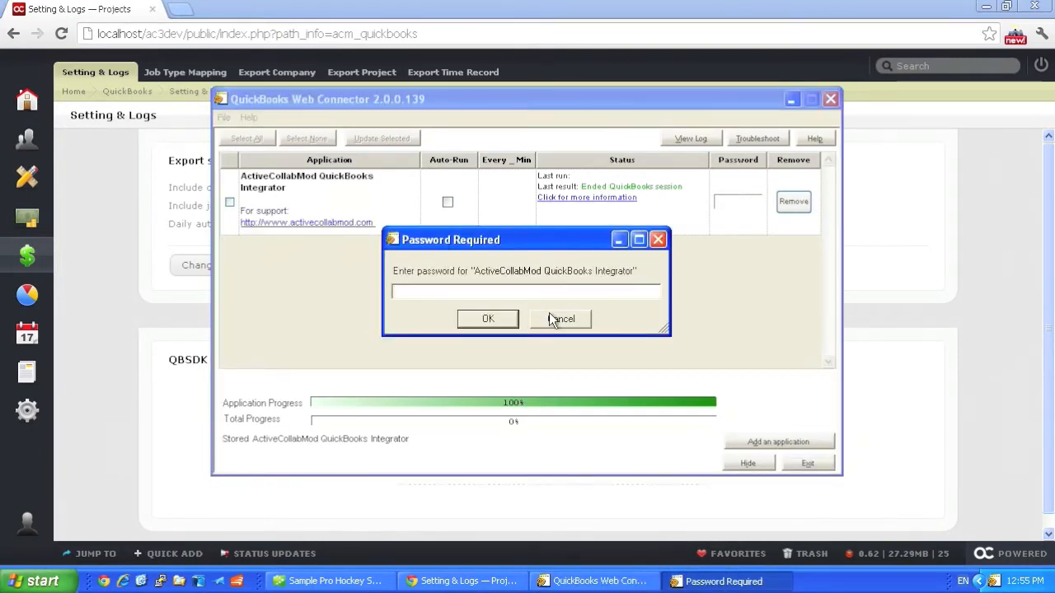
# Step: Enter the password for ActiveCollabMod QuickBooks Integrator and save it in the Web Connector
pyautogui.write('****')
pyautogui.click(504, 318)
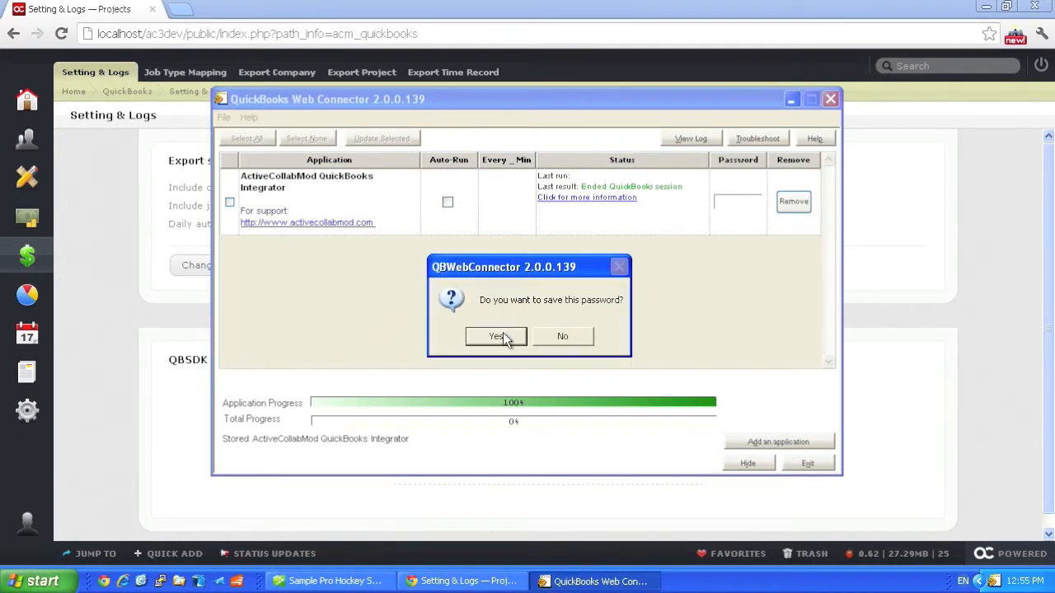
pyautogui.click(502, 334)
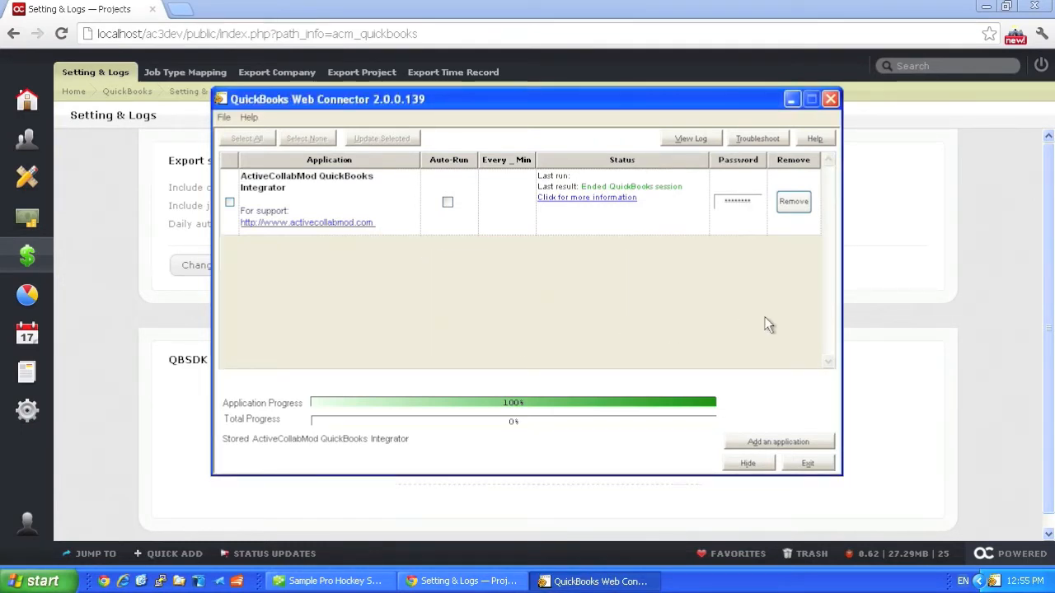
# Step: Return to the browser and view the Job Types & Hourly Rates list in the administration tools
pyautogui.click(890, 306)
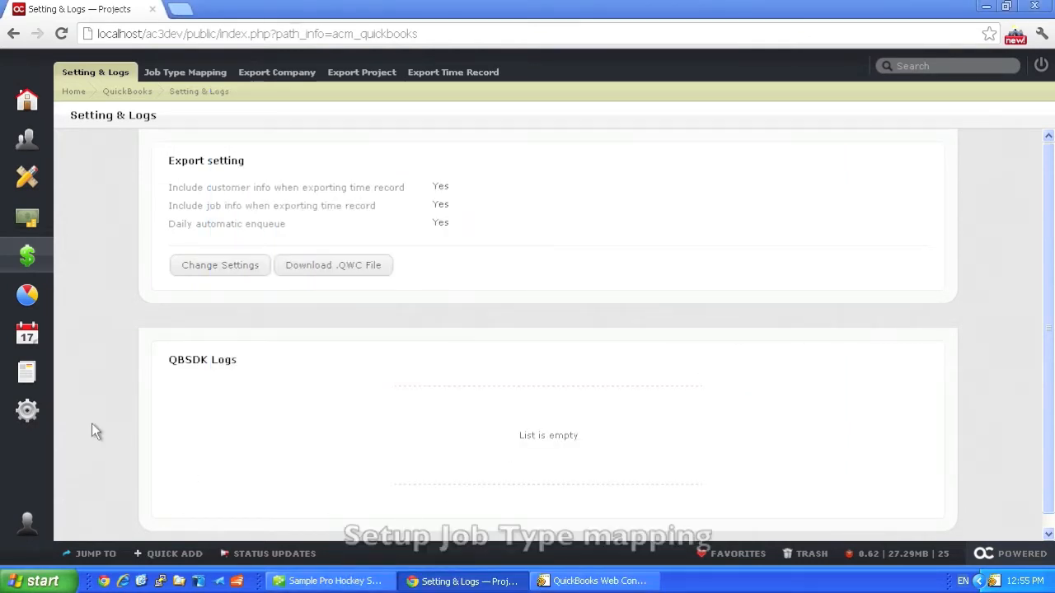
pyautogui.click(29, 412)
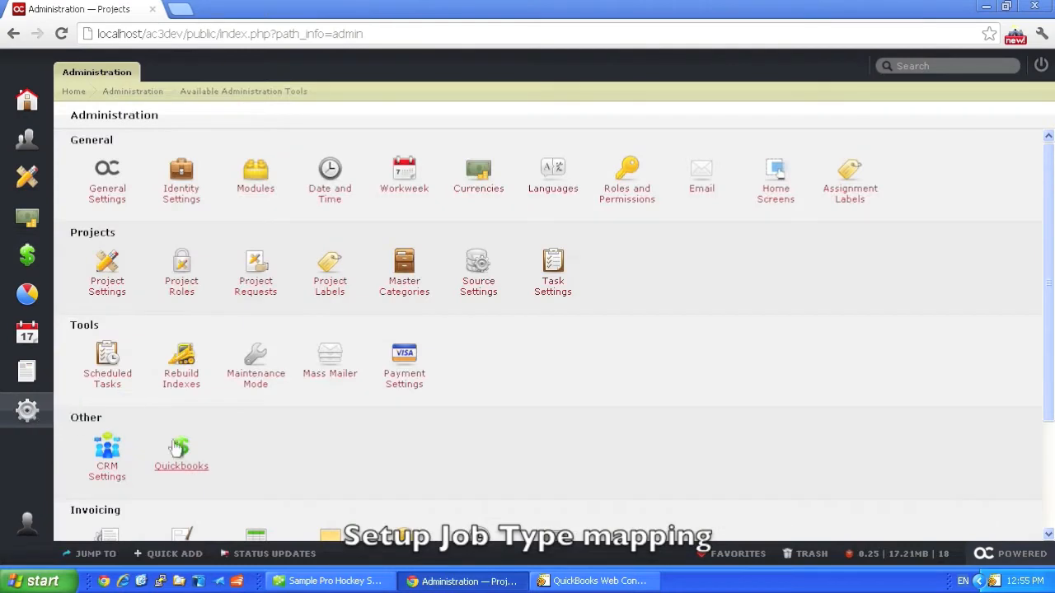
pyautogui.scroll(-2, 437, 470)
pyautogui.click(487, 414)
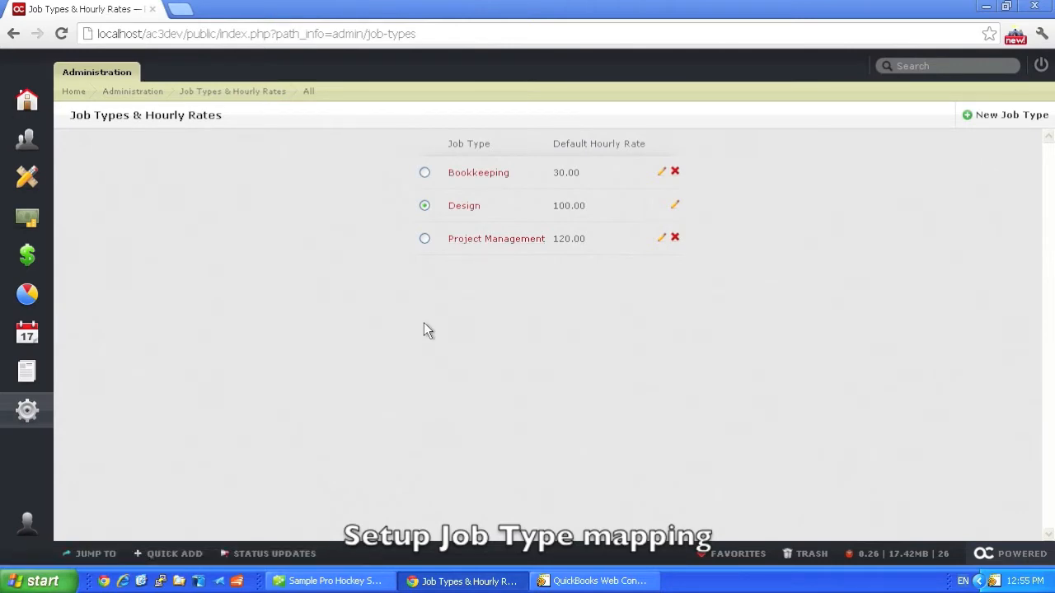
# Step: Switch to QuickBooks Pro and look at the Bookkeeping and Consulting service items in the Item List
pyautogui.click(348, 581)
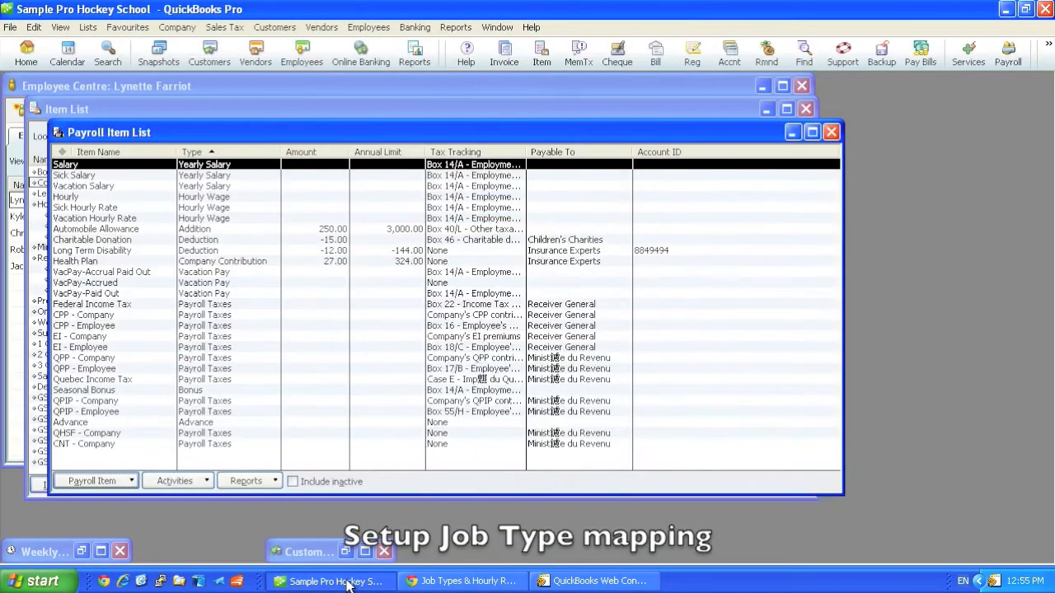
pyautogui.click(144, 111)
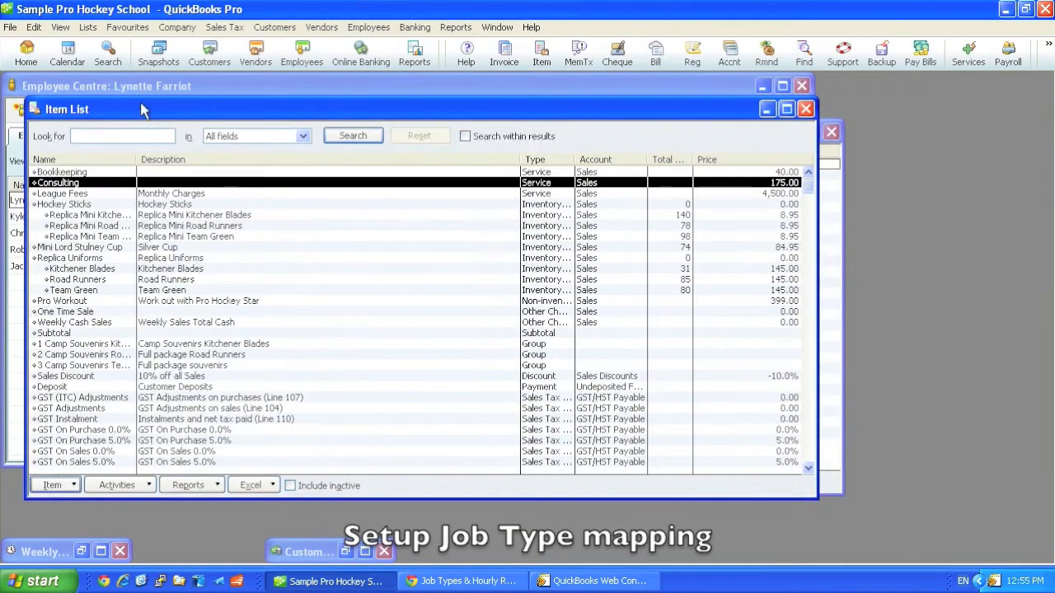
pyautogui.click(100, 174)
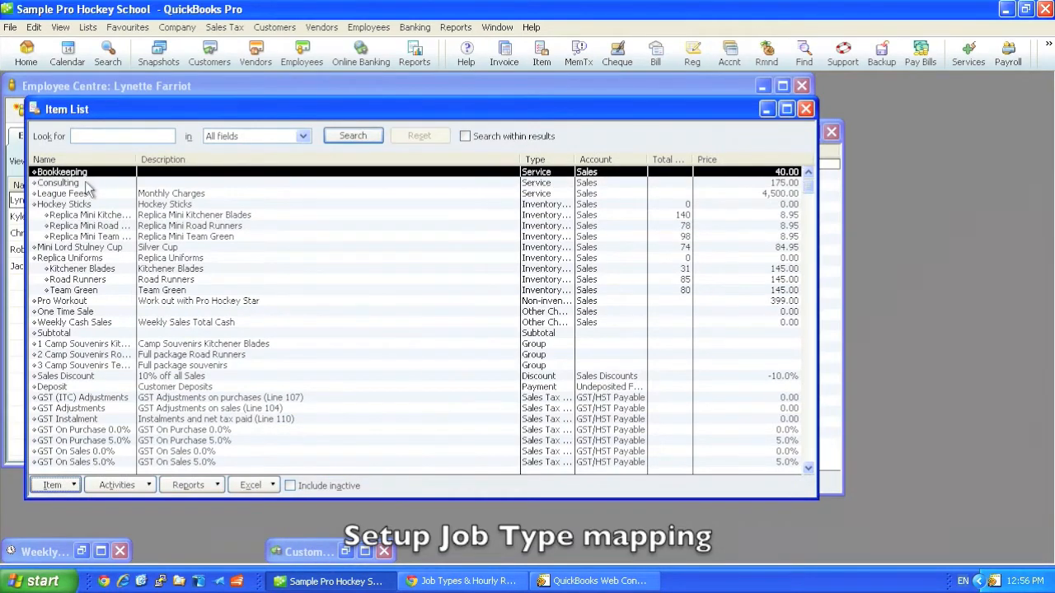
pyautogui.click(84, 184)
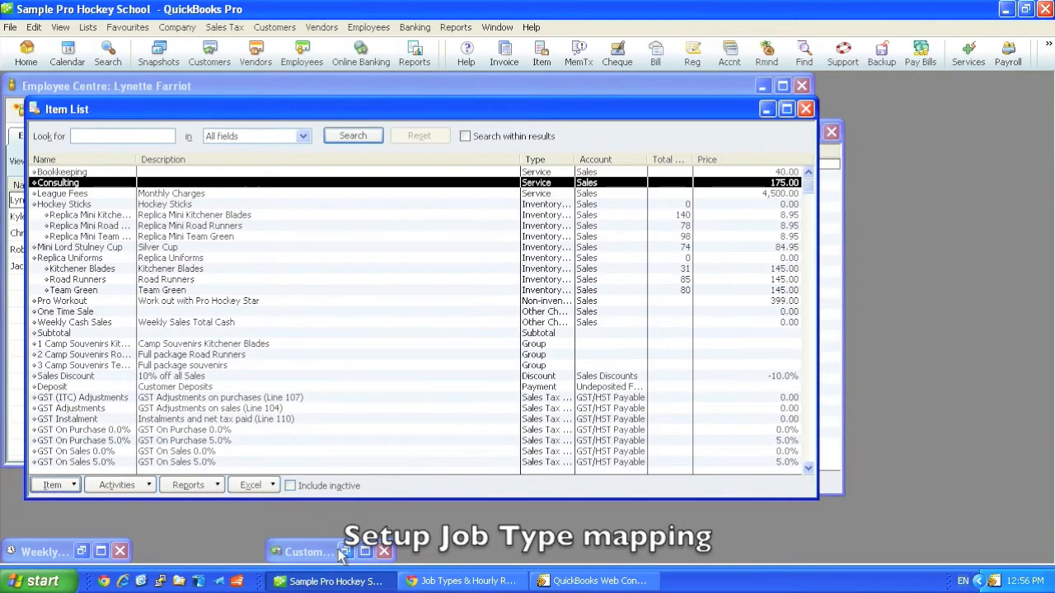
# Step: Look at the Salary and Hourly wage items in the Payroll Item List
pyautogui.click(830, 157)
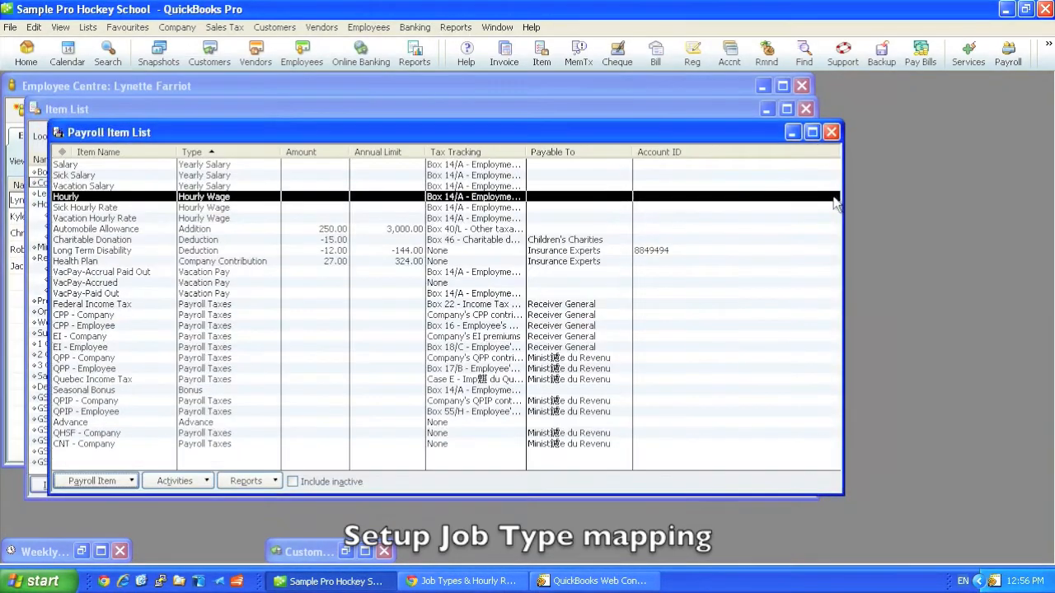
pyautogui.click(86, 168)
pyautogui.click(86, 197)
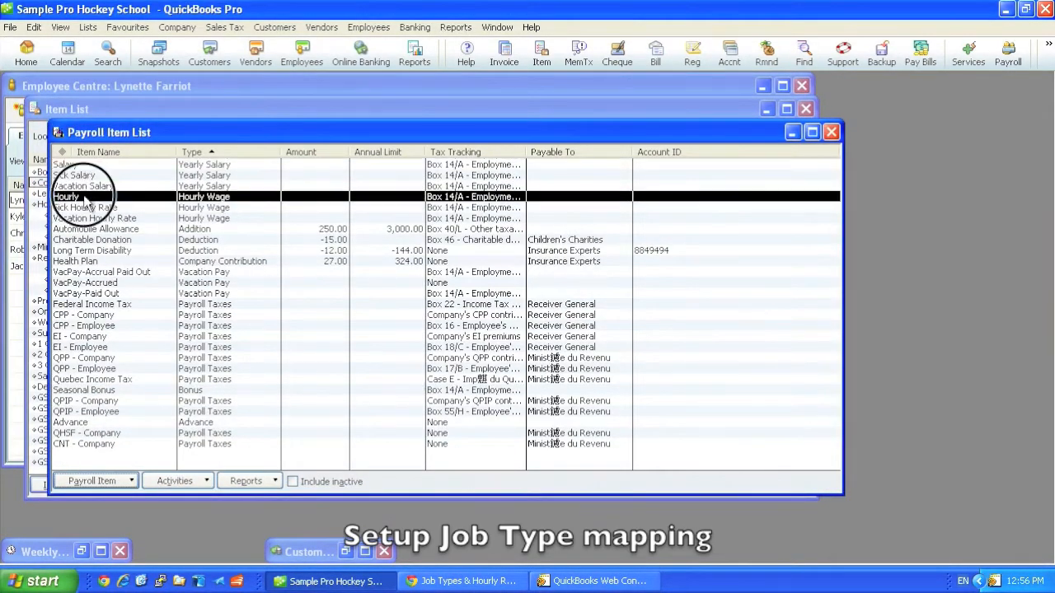
# Step: Switch to the browser and review the QuickBooks service and payroll items mapped to Project Management, Bookkeeping and Design in Job Type Mapping
pyautogui.click(490, 583)
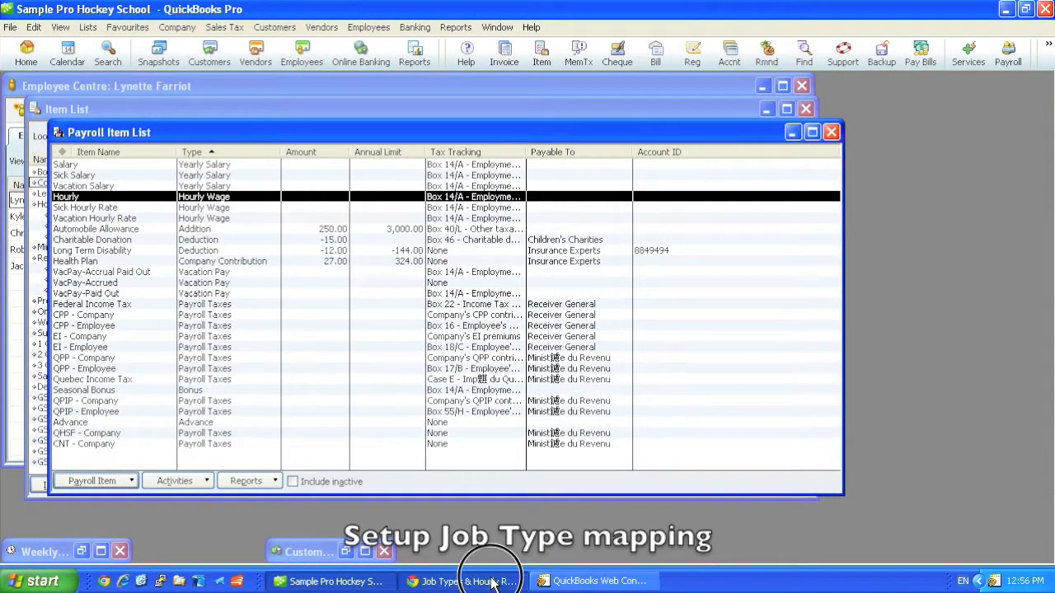
pyautogui.click(41, 267)
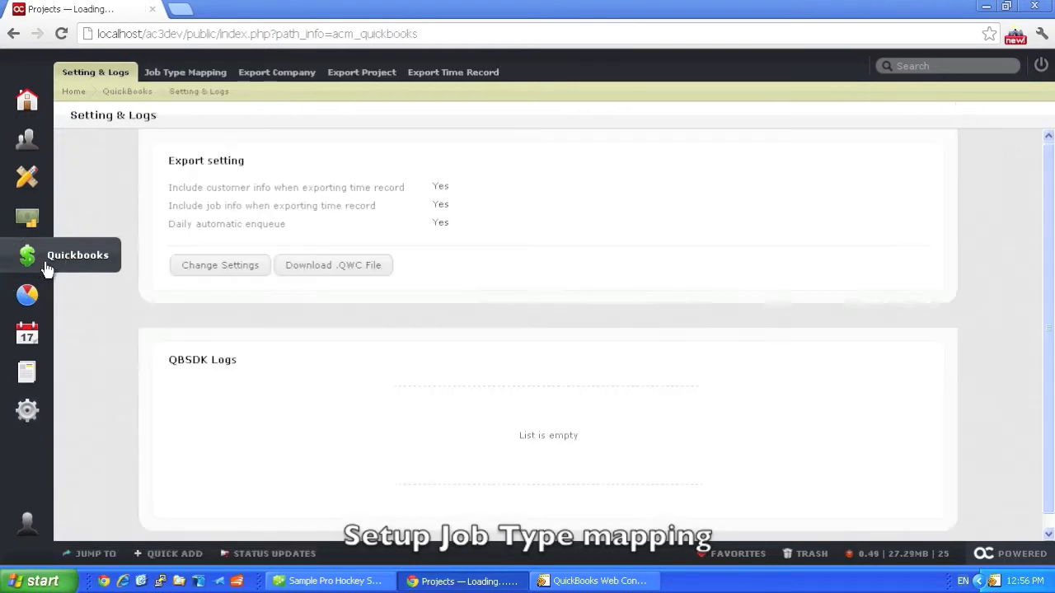
pyautogui.click(207, 78)
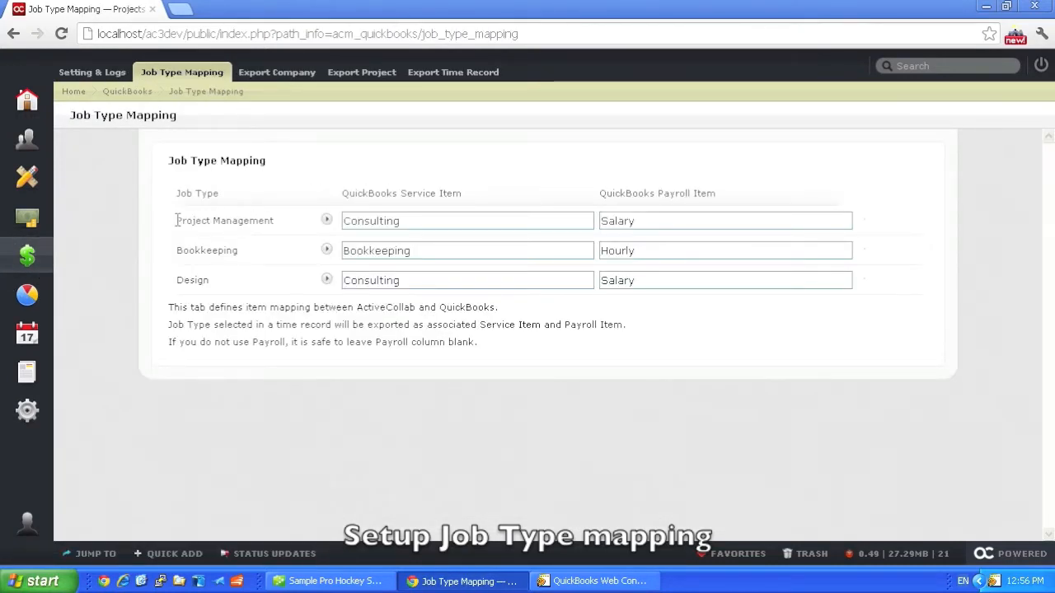
pyautogui.moveTo(176, 220); pyautogui.dragTo(282, 220)
pyautogui.click(439, 220)
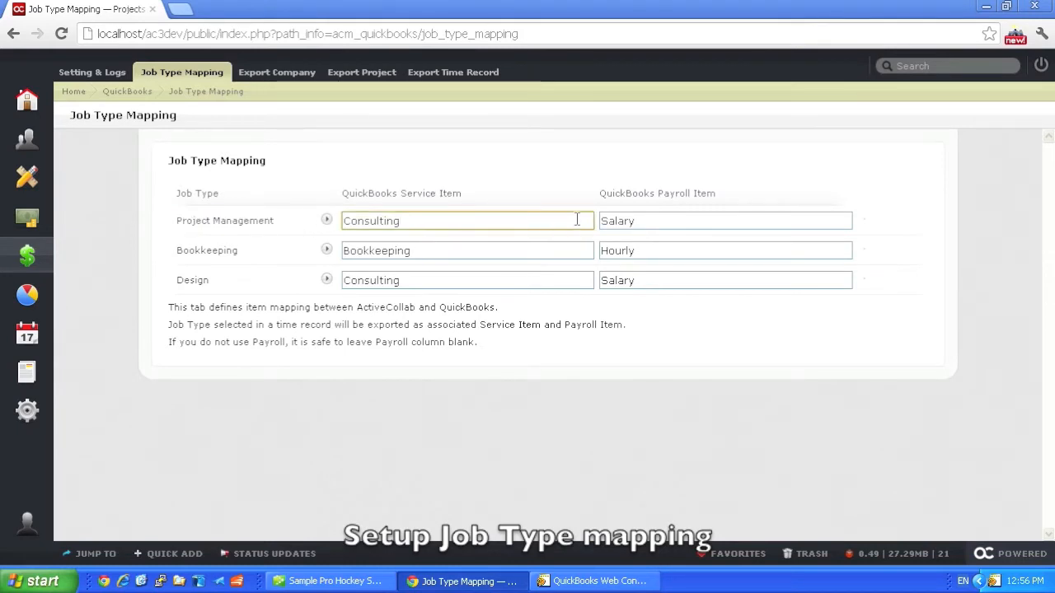
pyautogui.click(460, 252)
pyautogui.click(666, 253)
pyautogui.click(461, 280)
pyautogui.click(709, 281)
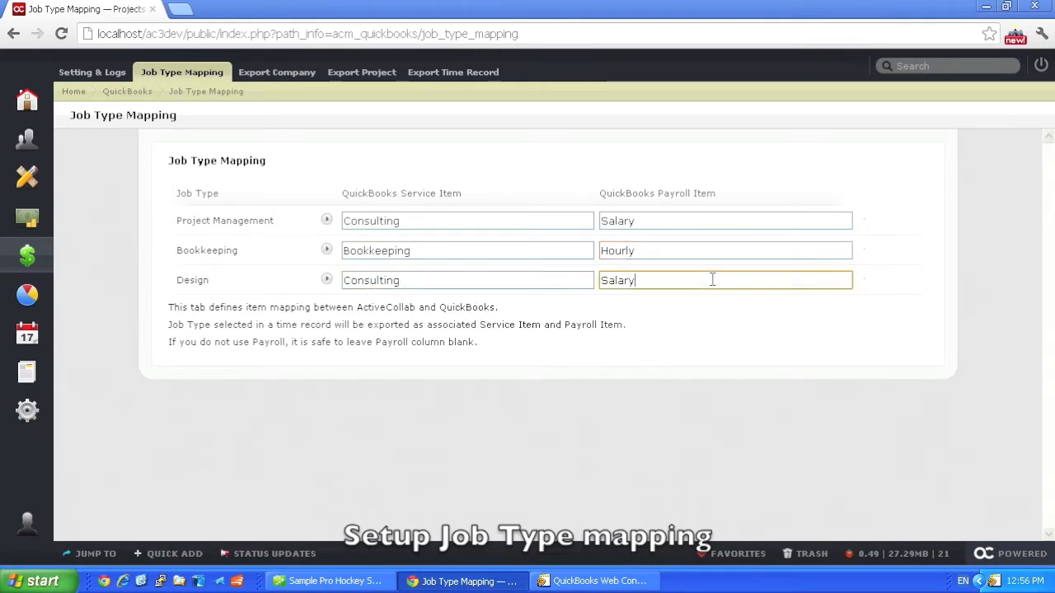
# Step: View the Chocolate Factory and Fountain Factory companies in the People list
pyautogui.click(26, 137)
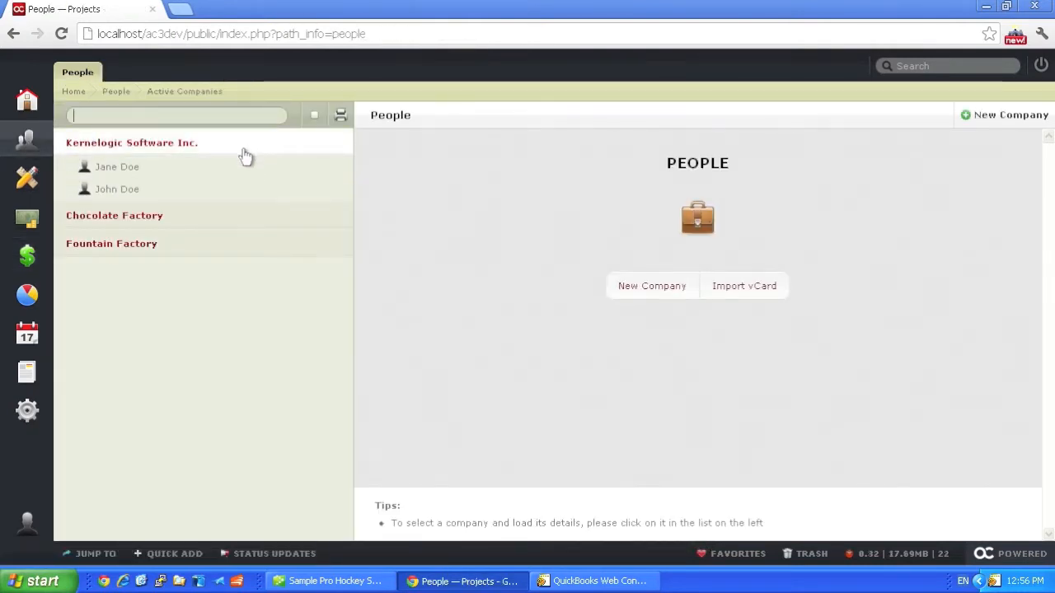
pyautogui.click(214, 221)
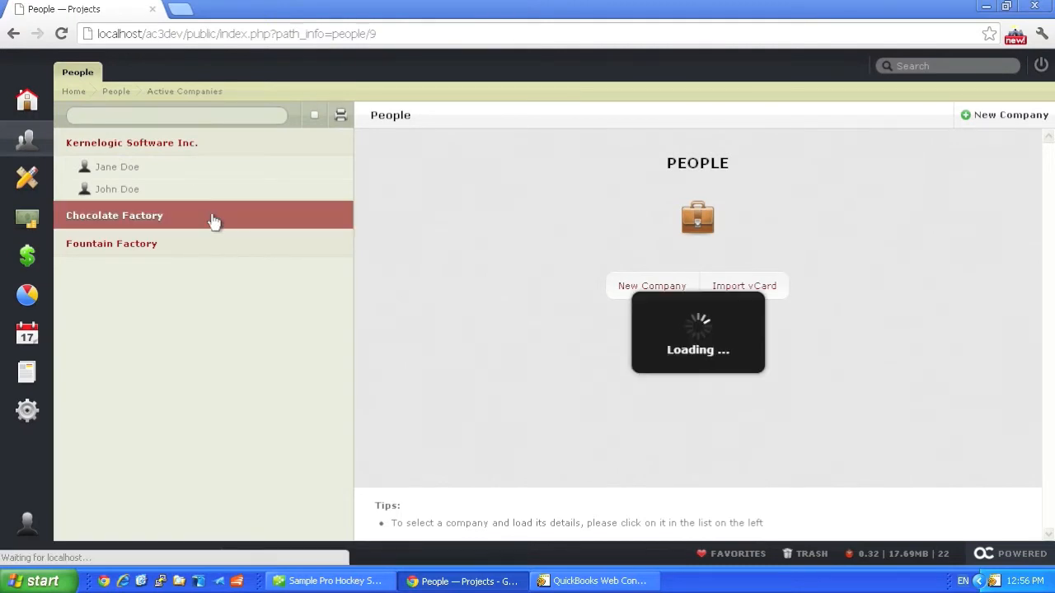
pyautogui.click(210, 251)
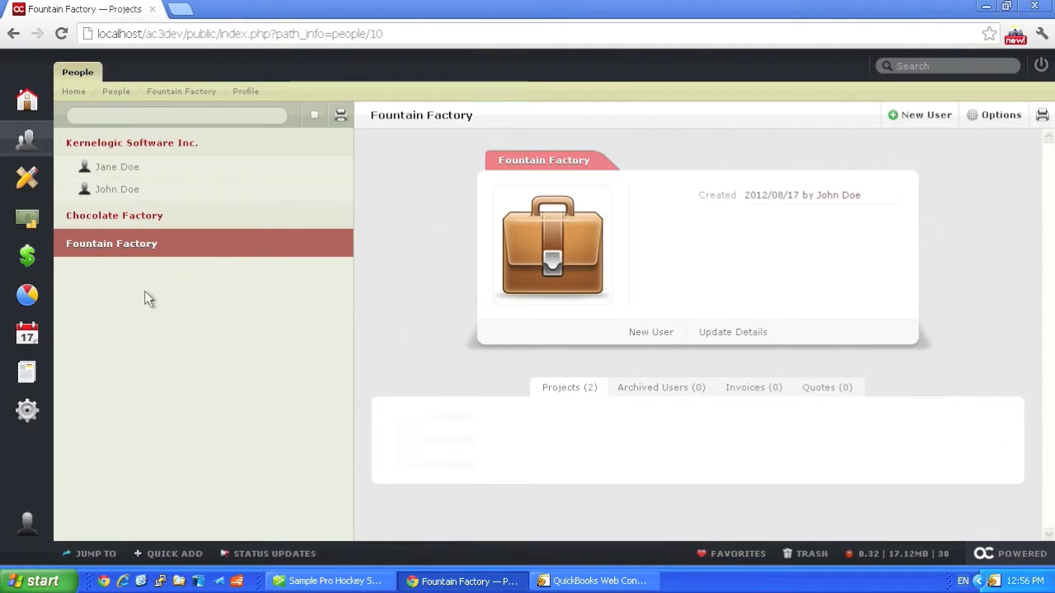
# Step: Queue all companies for export to QuickBooks as customers, using Export Company in the QuickBooks module
pyautogui.click(36, 259)
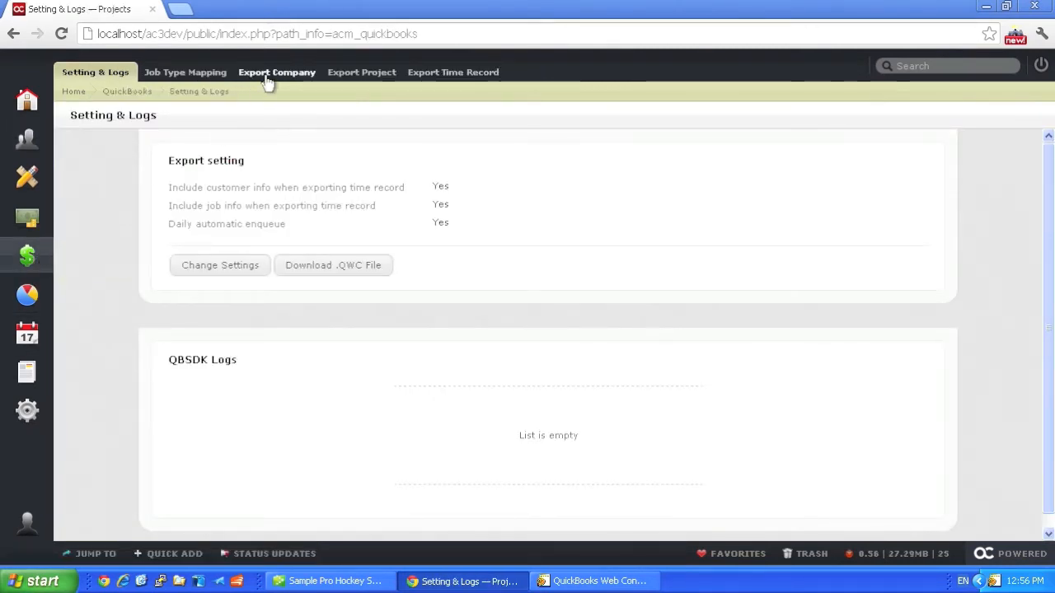
pyautogui.click(273, 76)
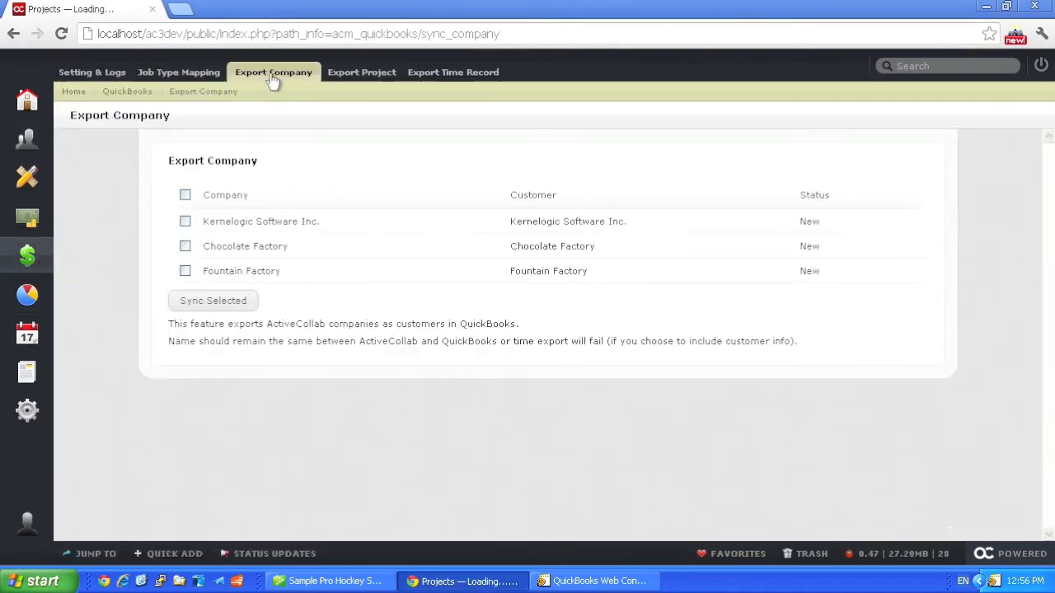
pyautogui.click(186, 197)
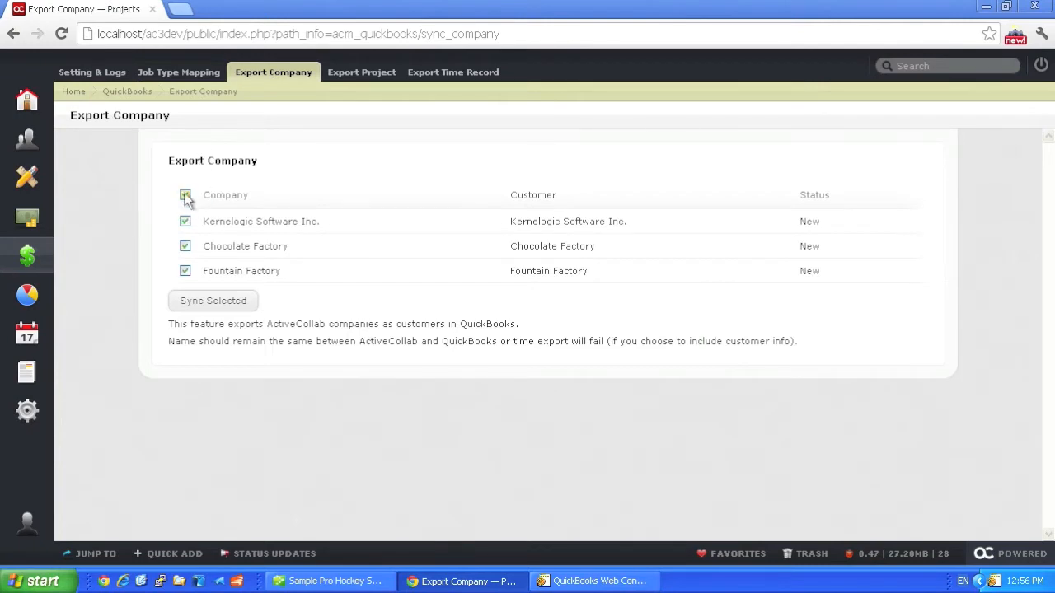
pyautogui.click(212, 301)
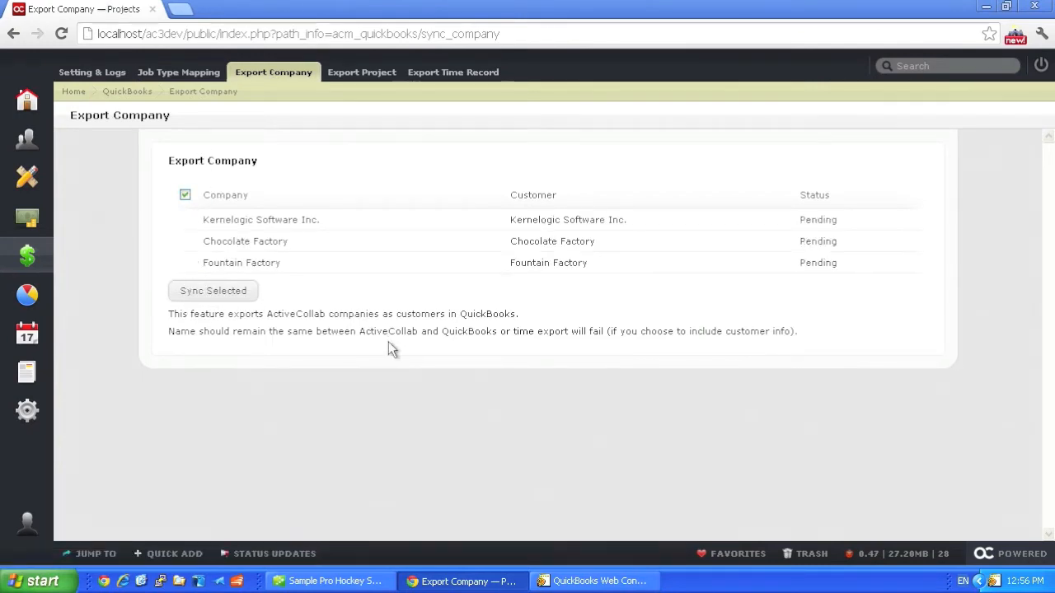
# Step: Switch to QuickBooks Web Connector and enable Auto-Run for ActiveCollabMod QuickBooks Integrator
pyautogui.click(587, 581)
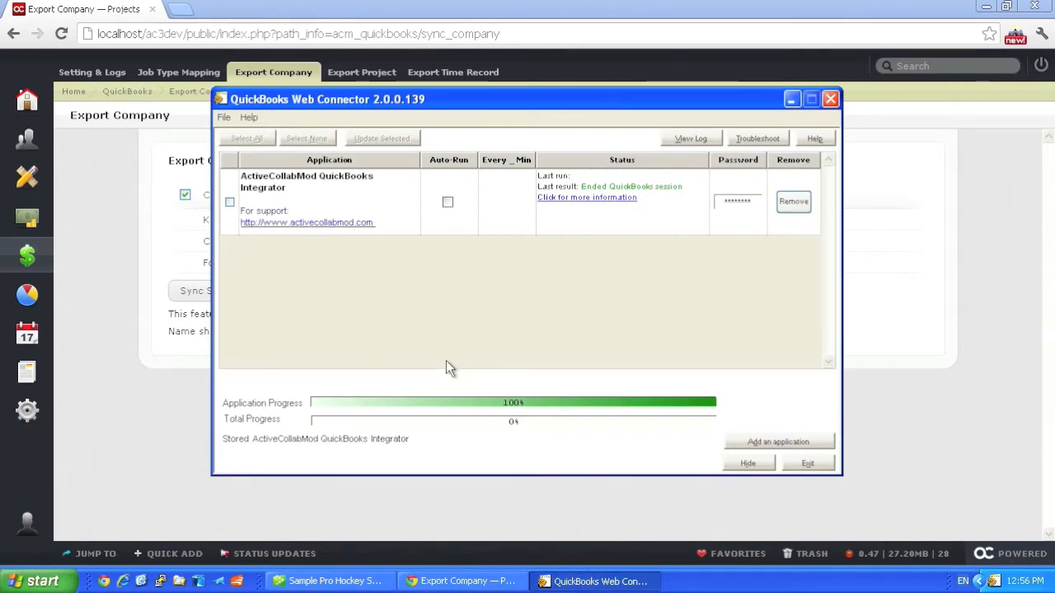
pyautogui.click(448, 203)
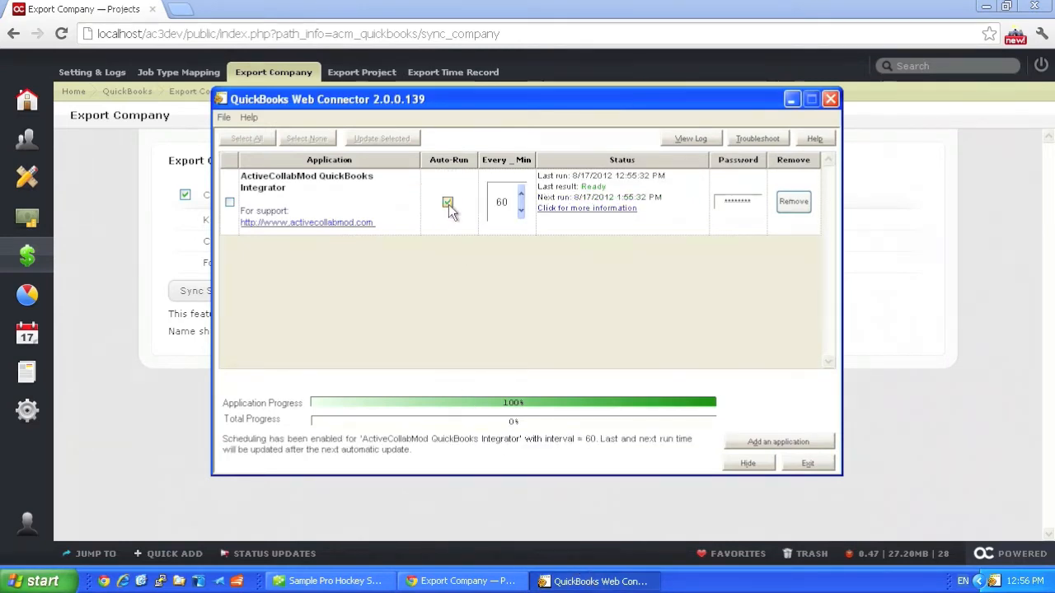
# Step: Turn off Auto-Run for ActiveCollabMod QuickBooks Integrator, select the application and run its update
pyautogui.click(448, 203)
pyautogui.click(229, 202)
pyautogui.click(377, 140)
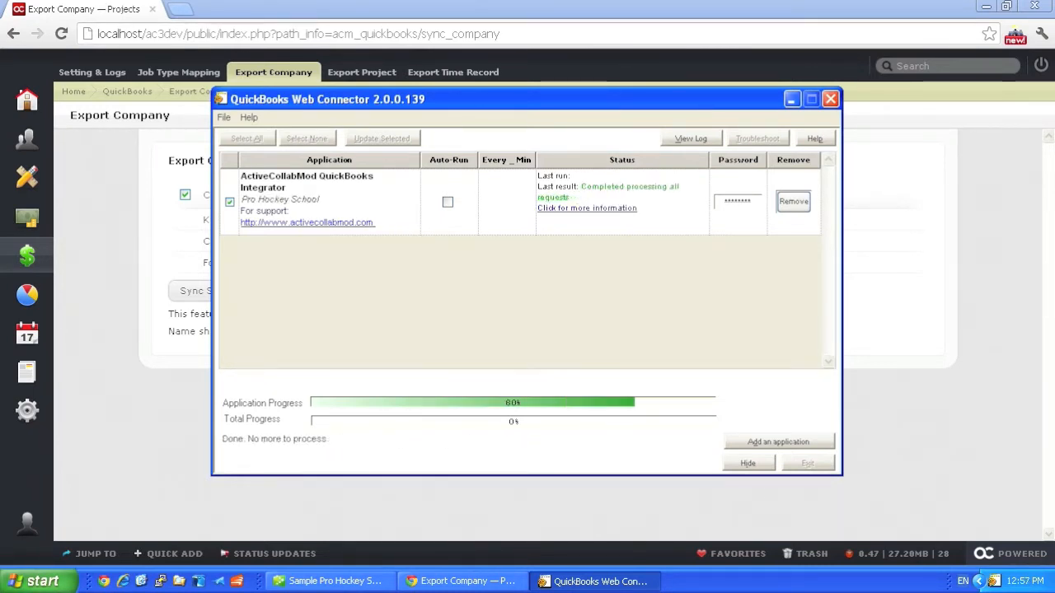
# Step: Switch to the browser and review the company export entries in the QBSDK Logs under Setting & Logs
pyautogui.click(132, 163)
pyautogui.click(86, 79)
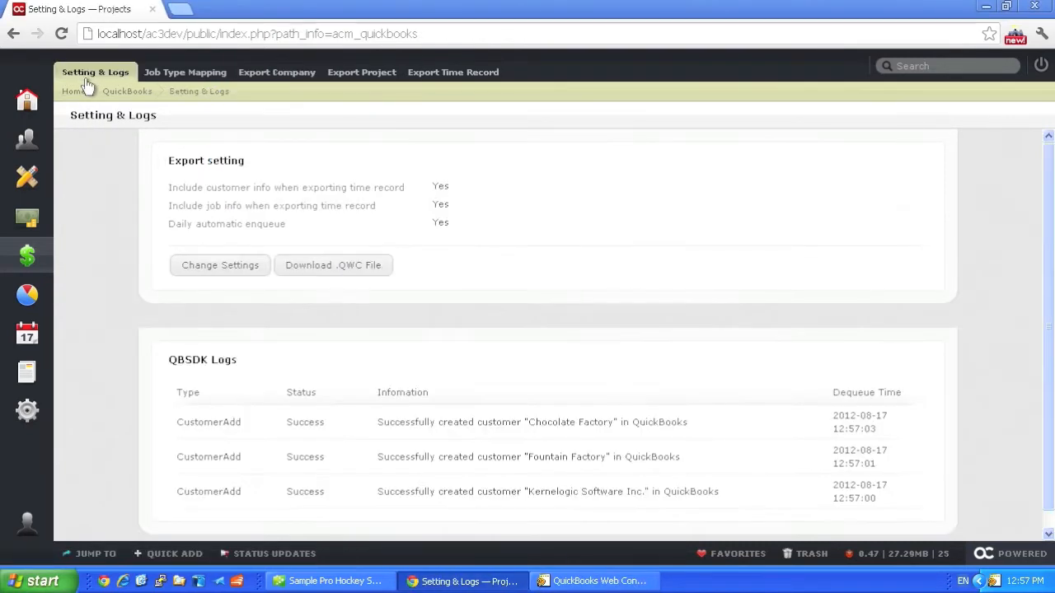
pyautogui.scroll(-1, 563, 443)
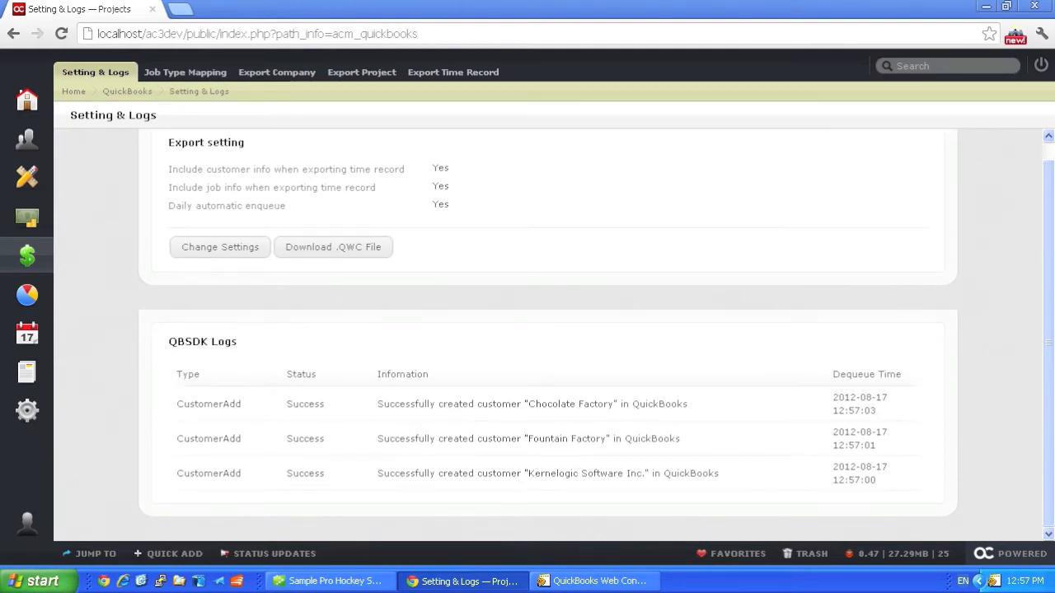
# Step: Switch to QuickBooks and look at the Fountain Factory and Chocolate Factory customers in the Customer Centre
pyautogui.click(363, 581)
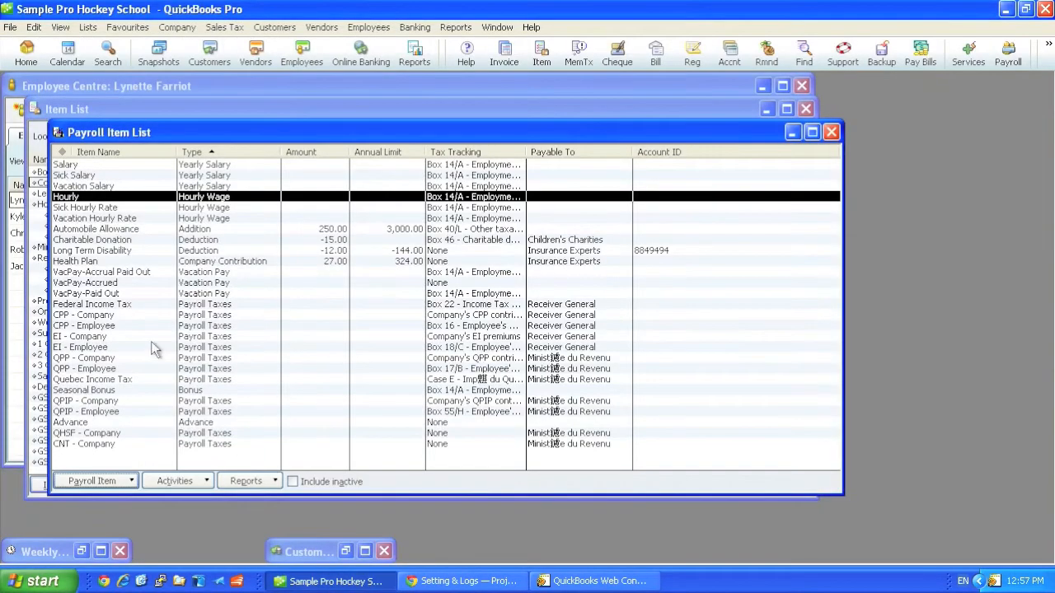
pyautogui.click(345, 551)
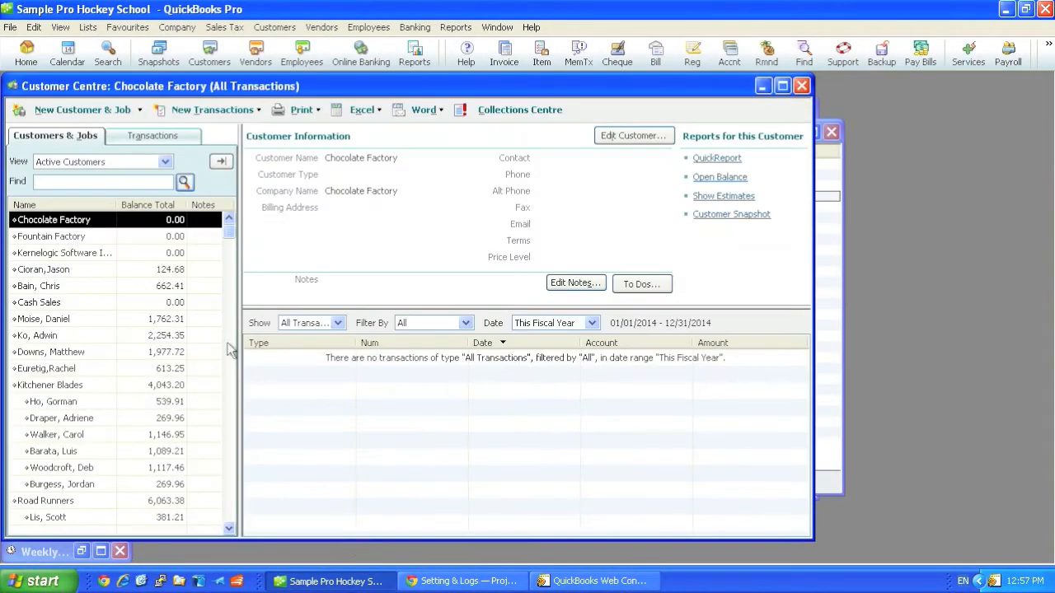
pyautogui.click(59, 237)
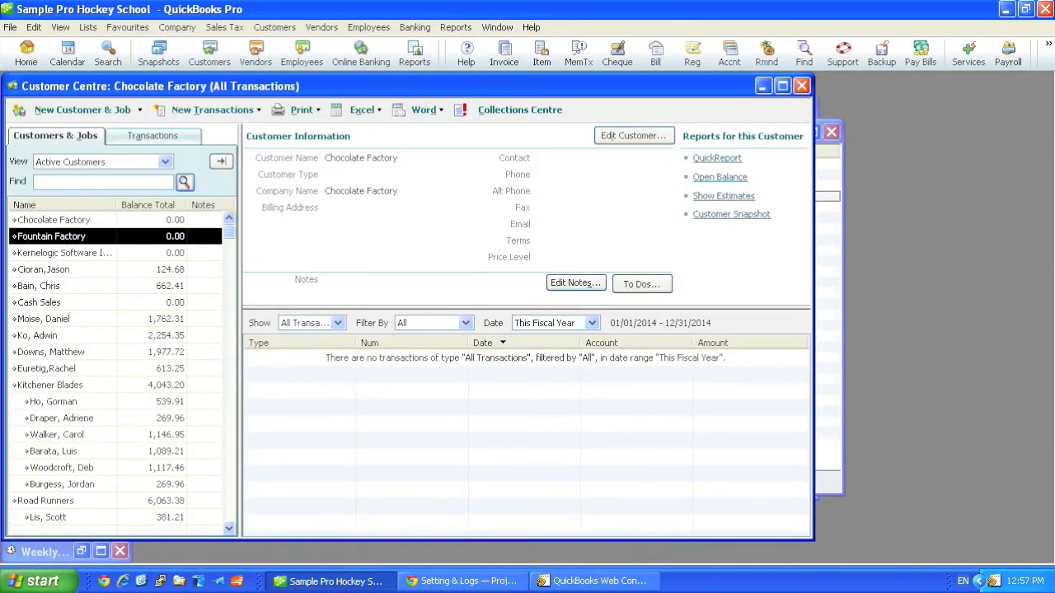
pyautogui.click(69, 224)
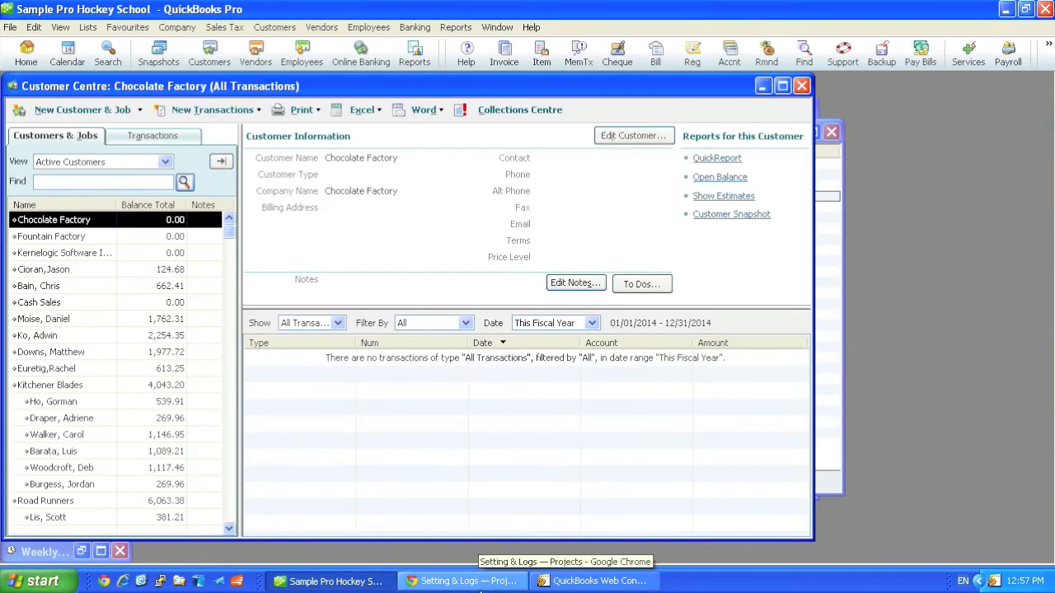
# Step: Switch to the browser and check the client of the Flyer Design, Interior Design and Website Design projects
pyautogui.click(477, 581)
pyautogui.click(27, 183)
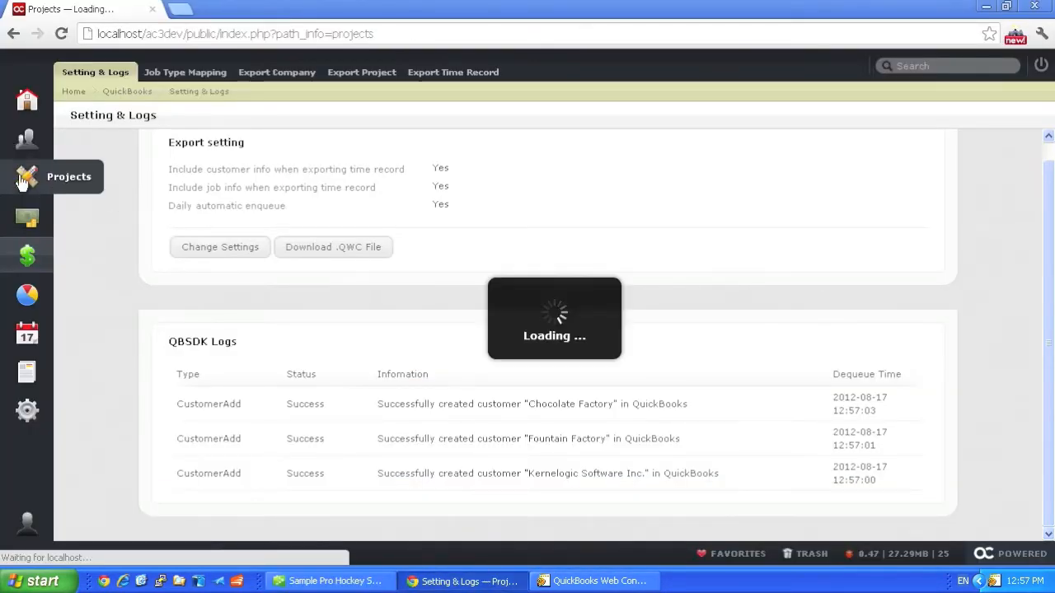
pyautogui.click(257, 146)
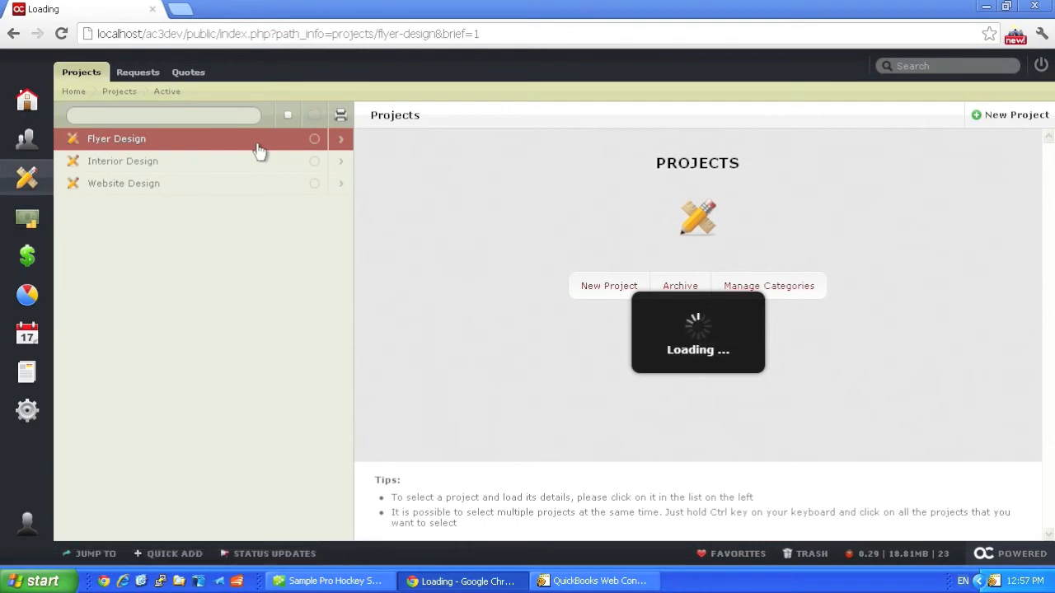
pyautogui.moveTo(645, 269); pyautogui.dragTo(558, 273)
pyautogui.click(239, 165)
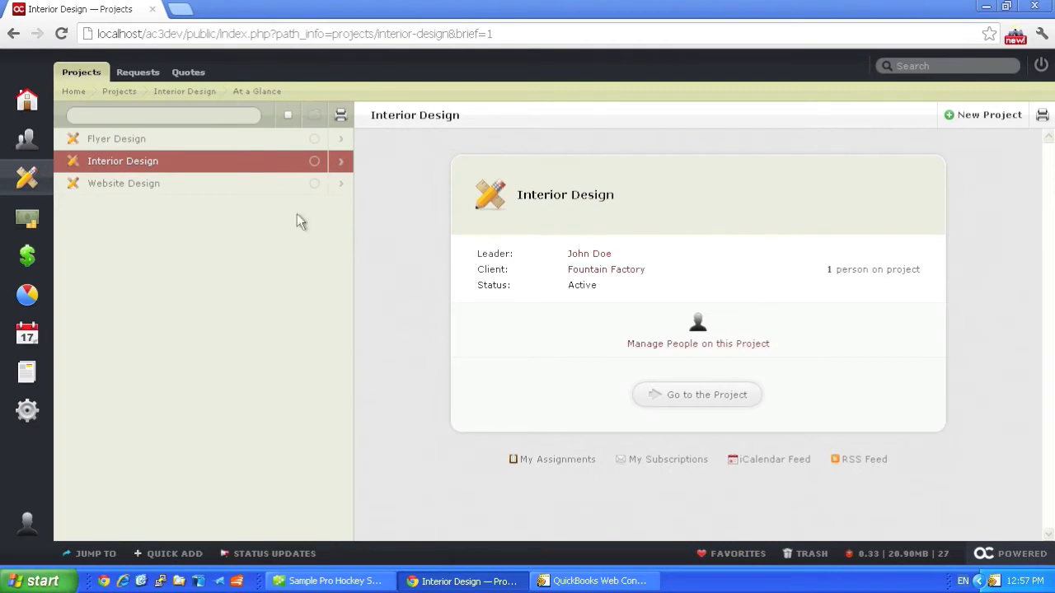
pyautogui.click(207, 182)
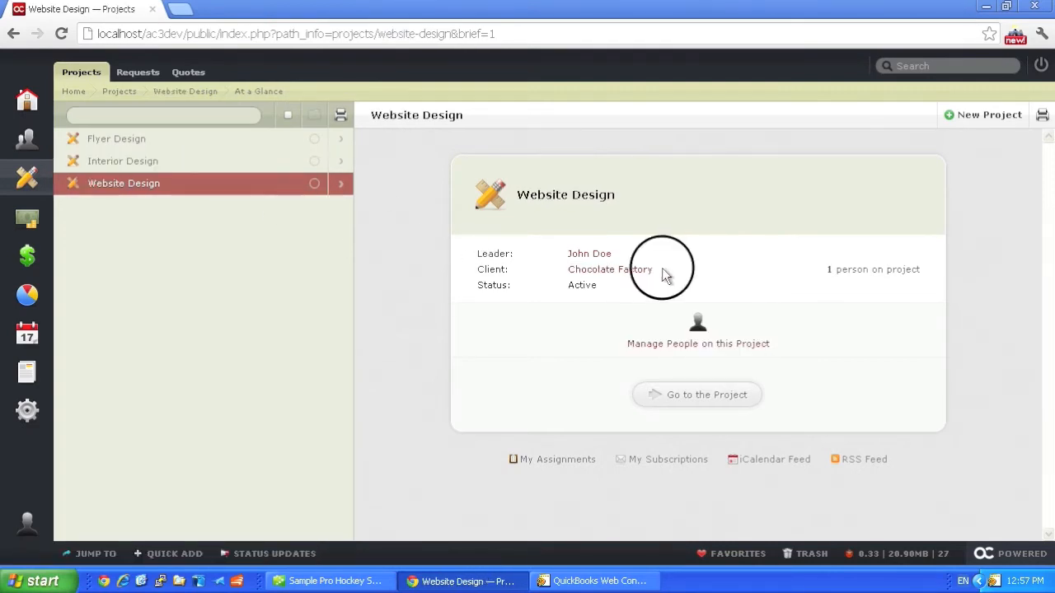
pyautogui.moveTo(663, 272); pyautogui.dragTo(548, 271)
pyautogui.click(549, 299)
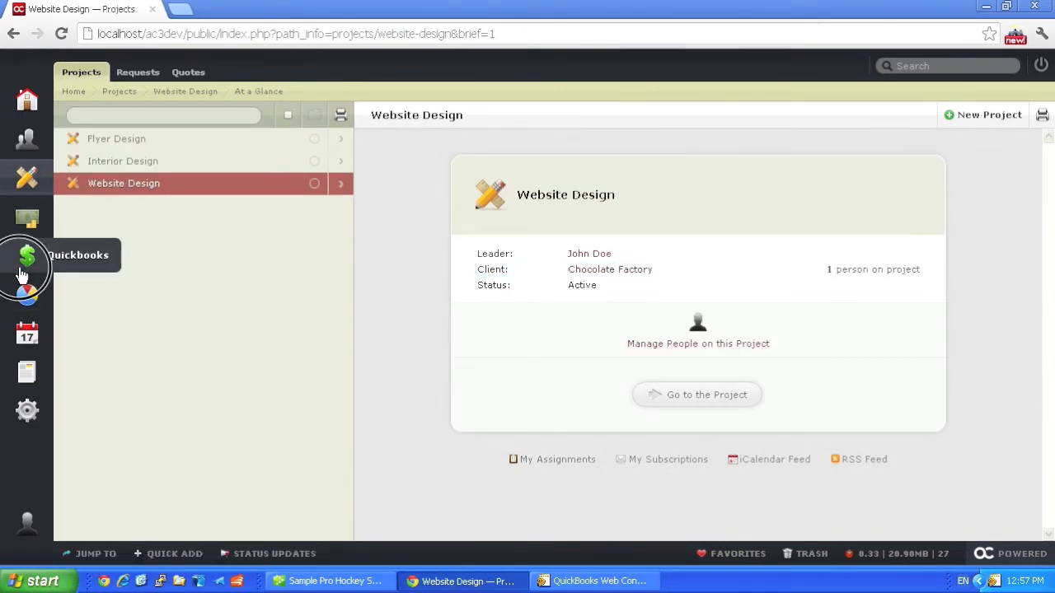
# Step: Queue all projects for export to QuickBooks as jobs, and run the integrator's update in QuickBooks Web Connector
pyautogui.click(23, 273)
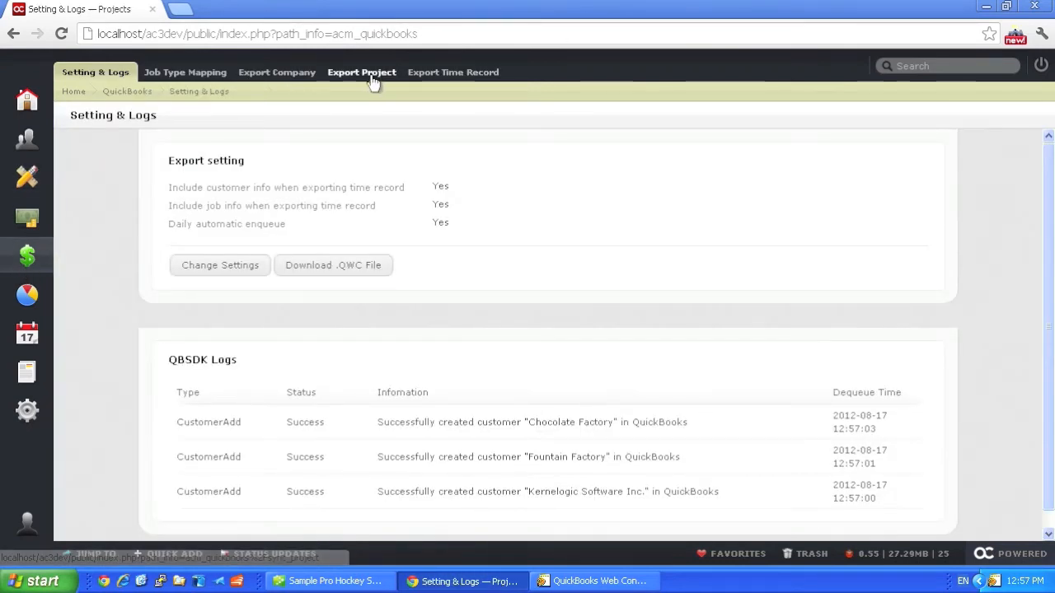
pyautogui.click(371, 74)
pyautogui.click(185, 195)
pyautogui.click(221, 302)
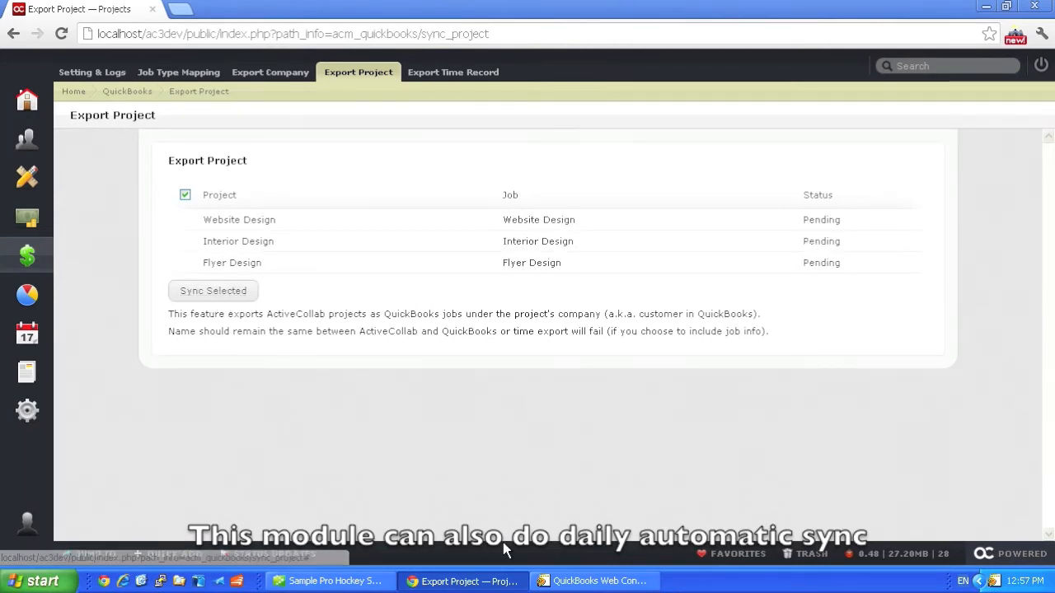
pyautogui.click(567, 582)
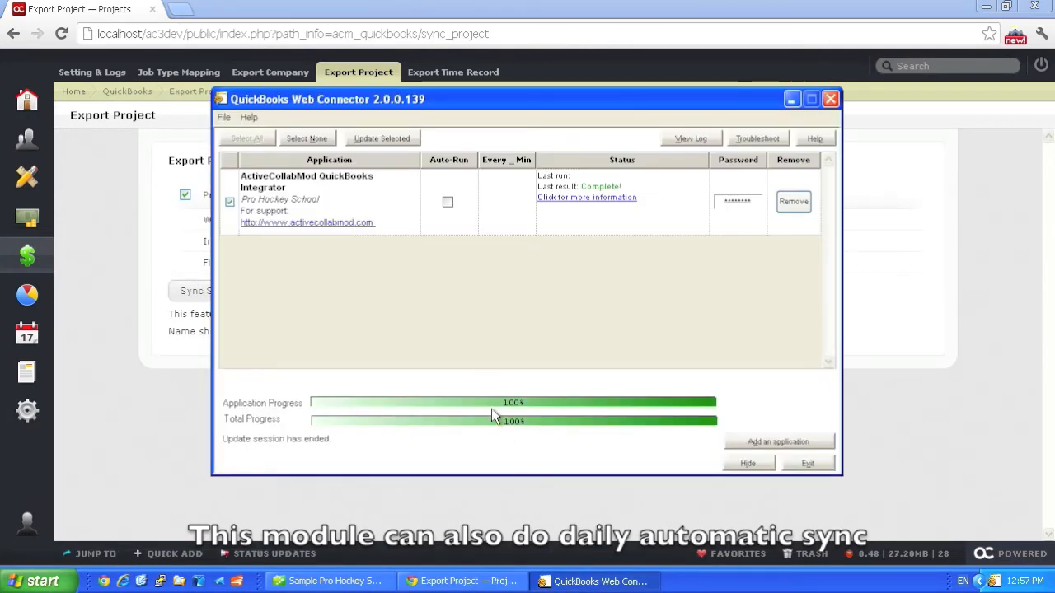
pyautogui.click(381, 140)
# Step: Review the project export entries in the browser's QBSDK Logs and the jobs under Chocolate Factory and Fountain Factory in QuickBooks
pyautogui.click(97, 72)
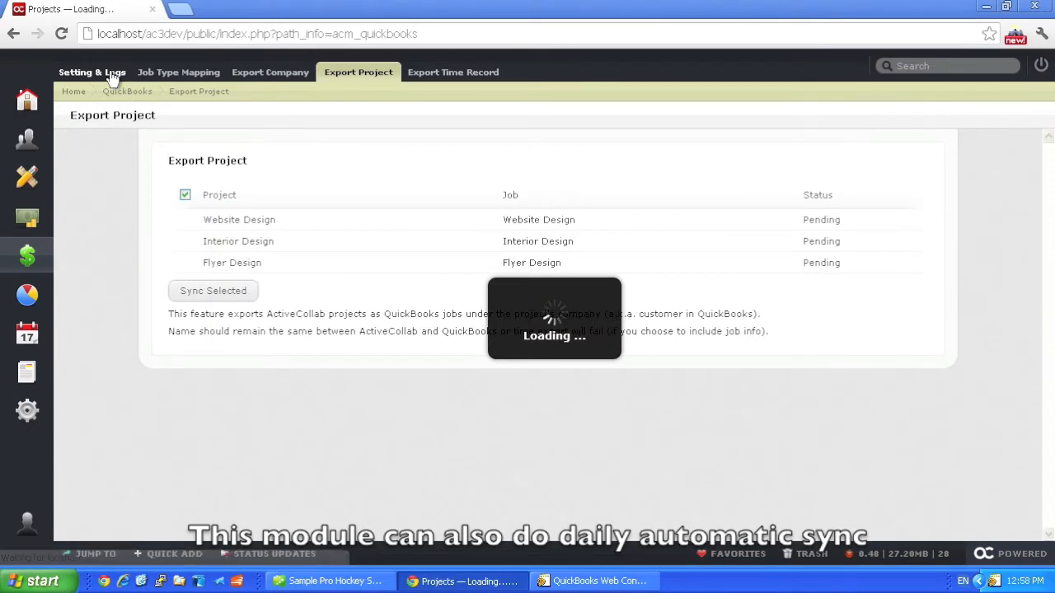
pyautogui.scroll(-3, 536, 330)
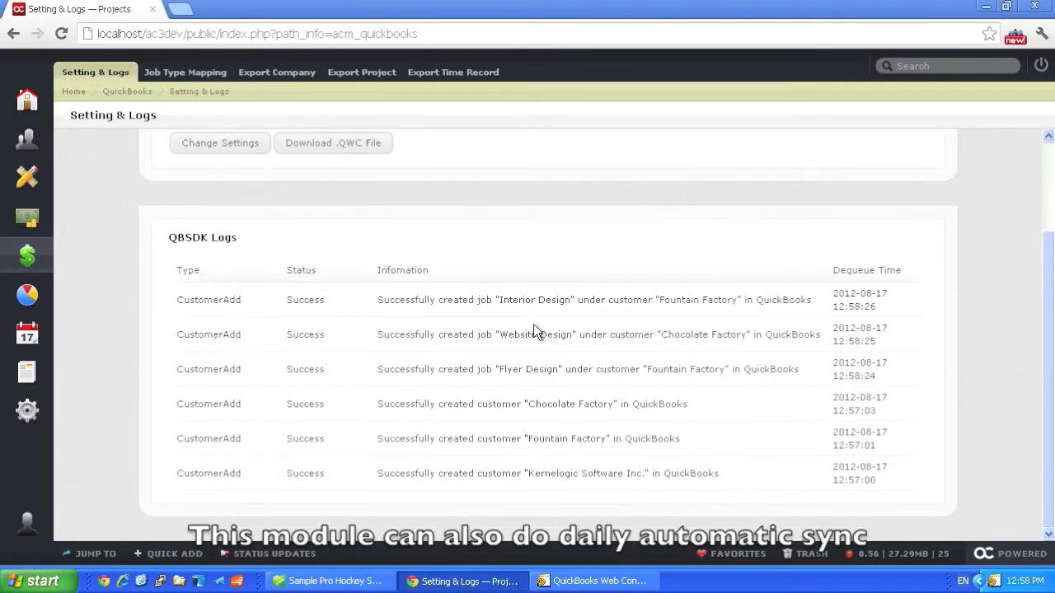
pyautogui.click(346, 580)
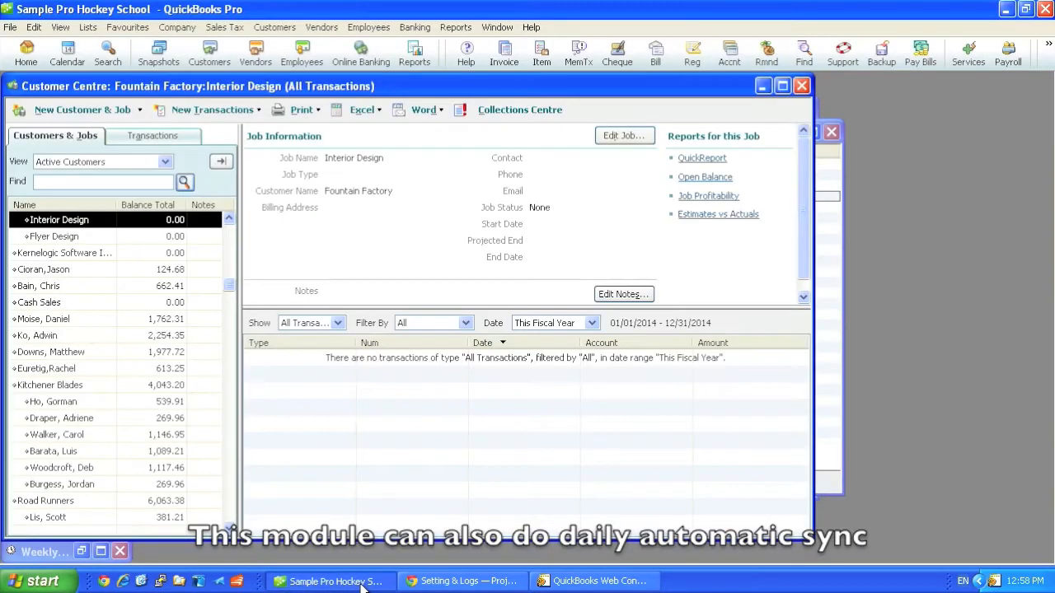
pyautogui.scroll(1, 165, 298)
pyautogui.click(77, 285)
pyautogui.click(89, 220)
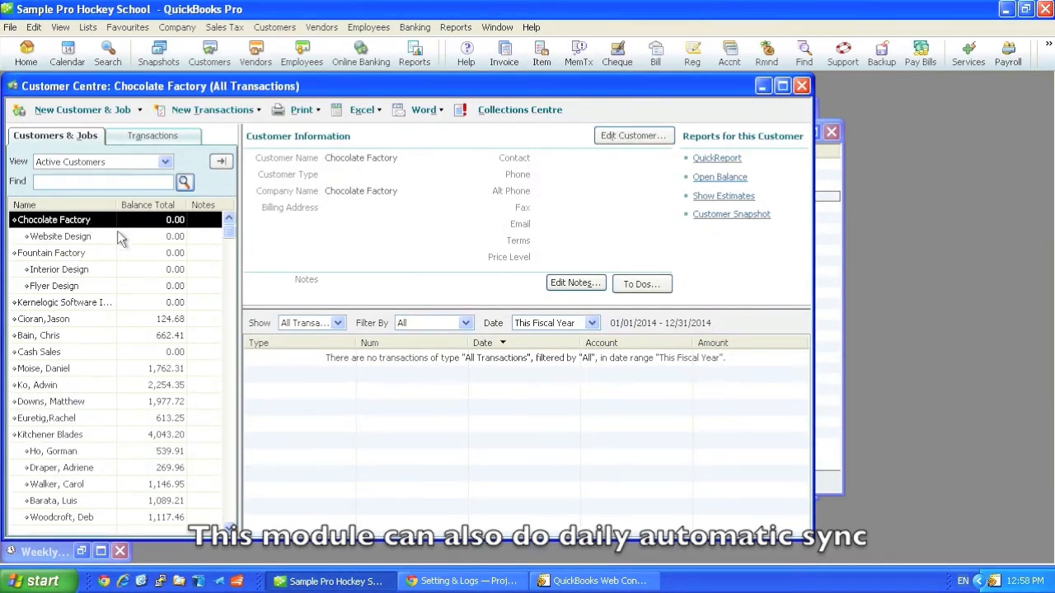
# Step: Switch to the browser and log 2 billable hours of Design in the Flyer Design project's Time & Expenses
pyautogui.click(502, 581)
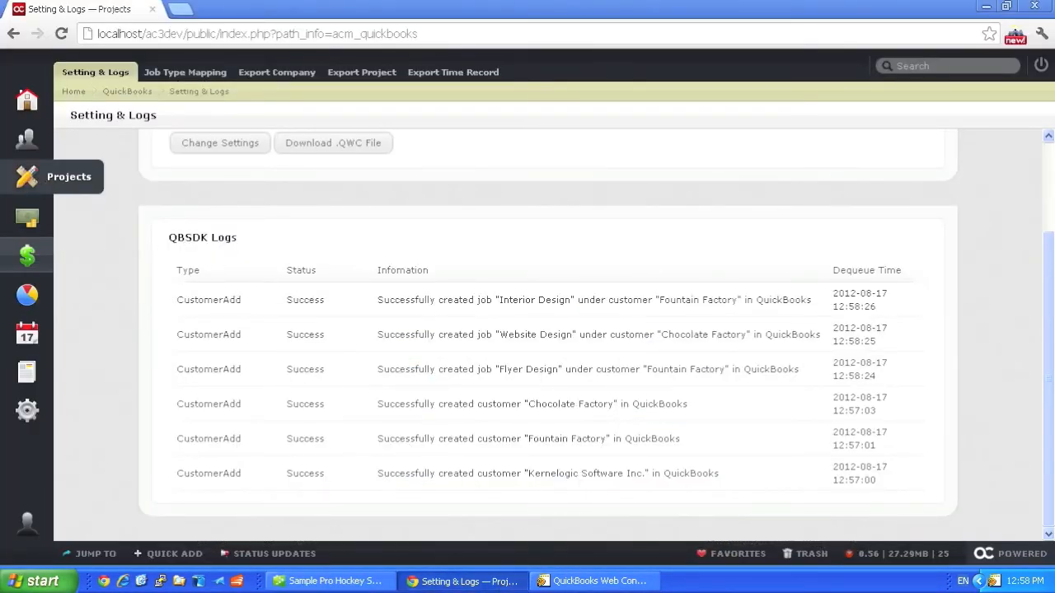
pyautogui.click(27, 178)
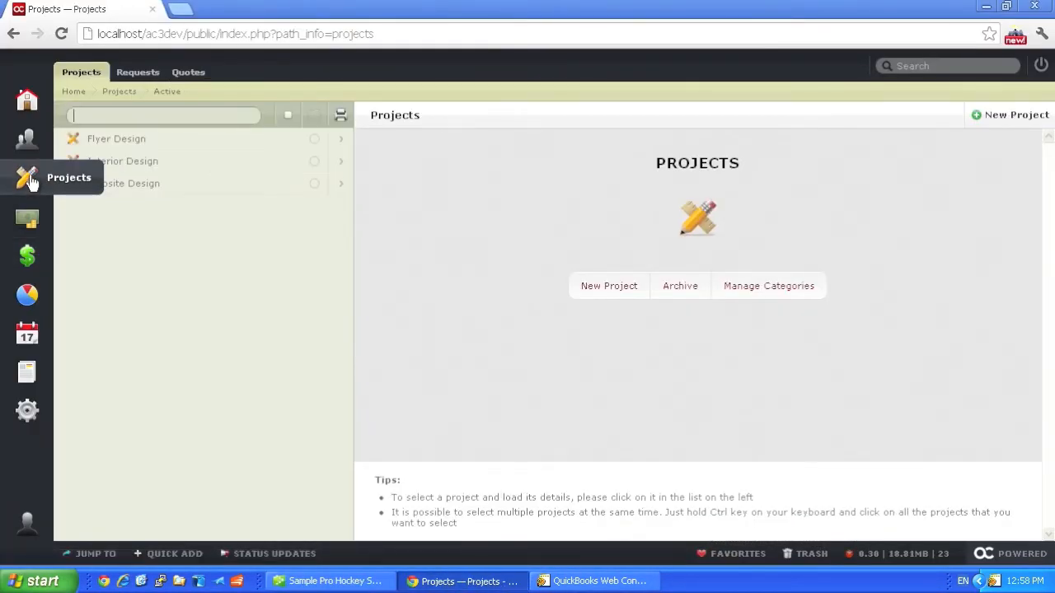
pyautogui.click(345, 143)
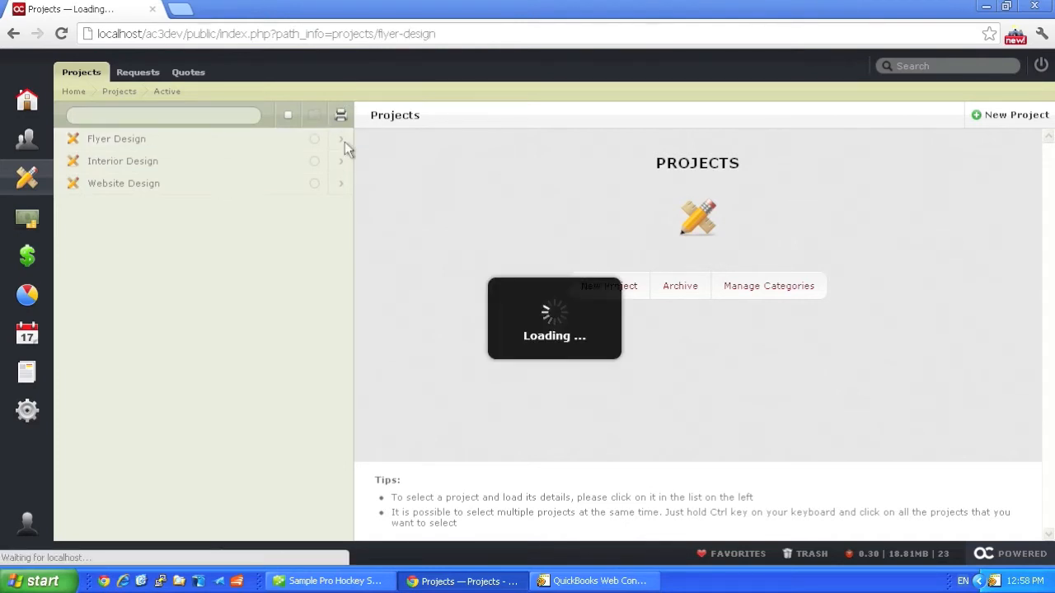
pyautogui.click(512, 74)
pyautogui.click(797, 115)
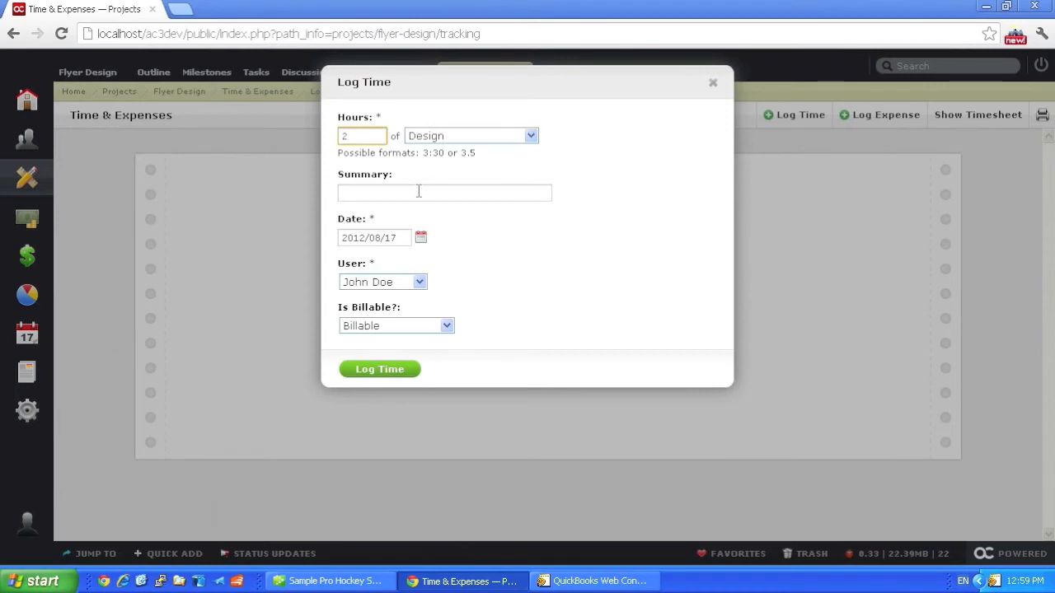
pyautogui.click(380, 369)
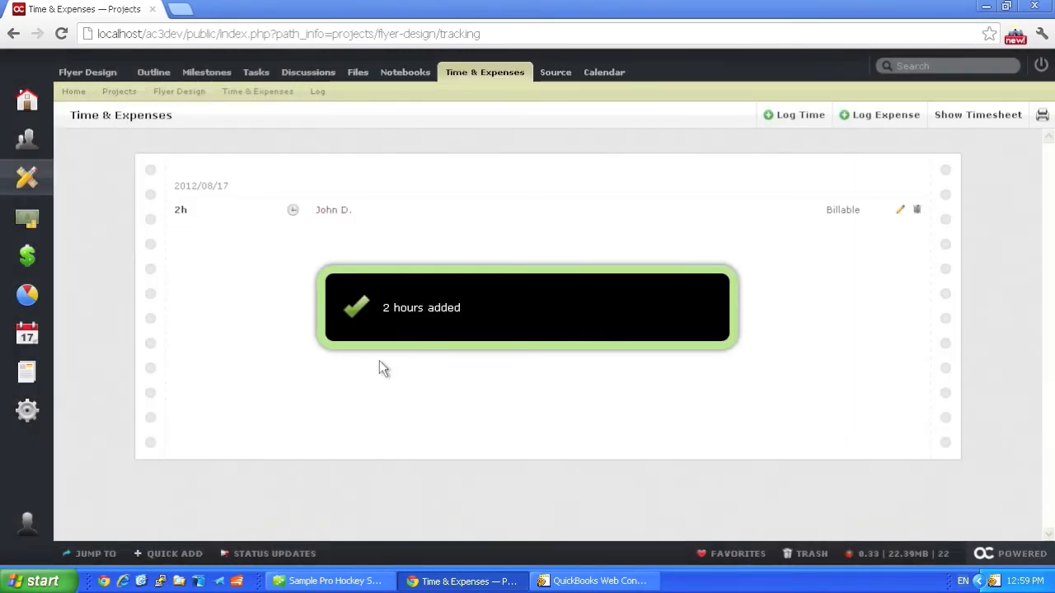
# Step: Queue the 2-hour Design time record for export to QuickBooks, and run the integrator's update in QuickBooks Web Connector
pyautogui.click(41, 266)
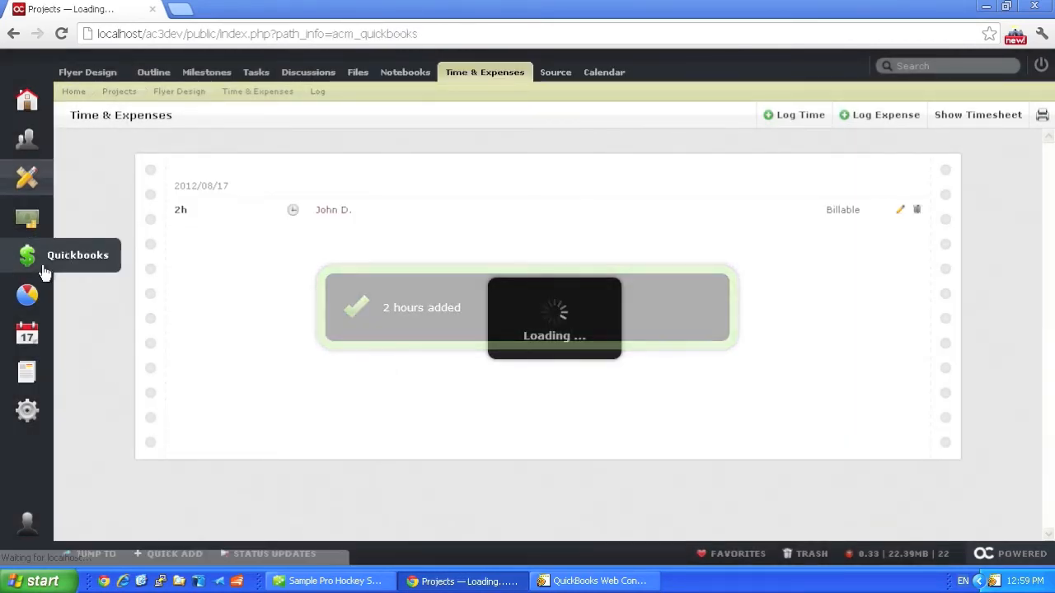
pyautogui.click(448, 75)
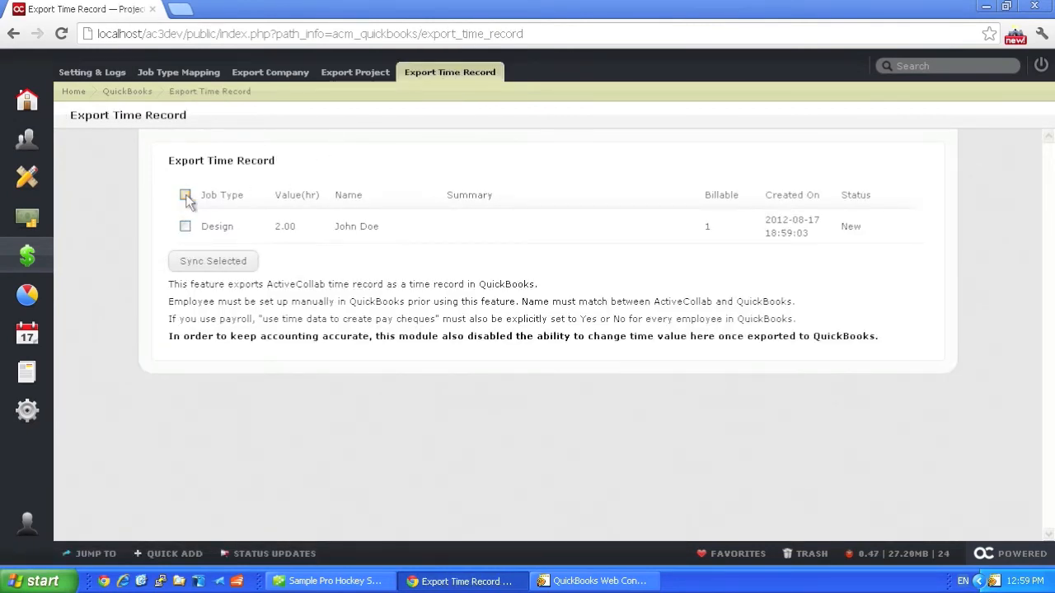
pyautogui.click(185, 196)
pyautogui.click(210, 262)
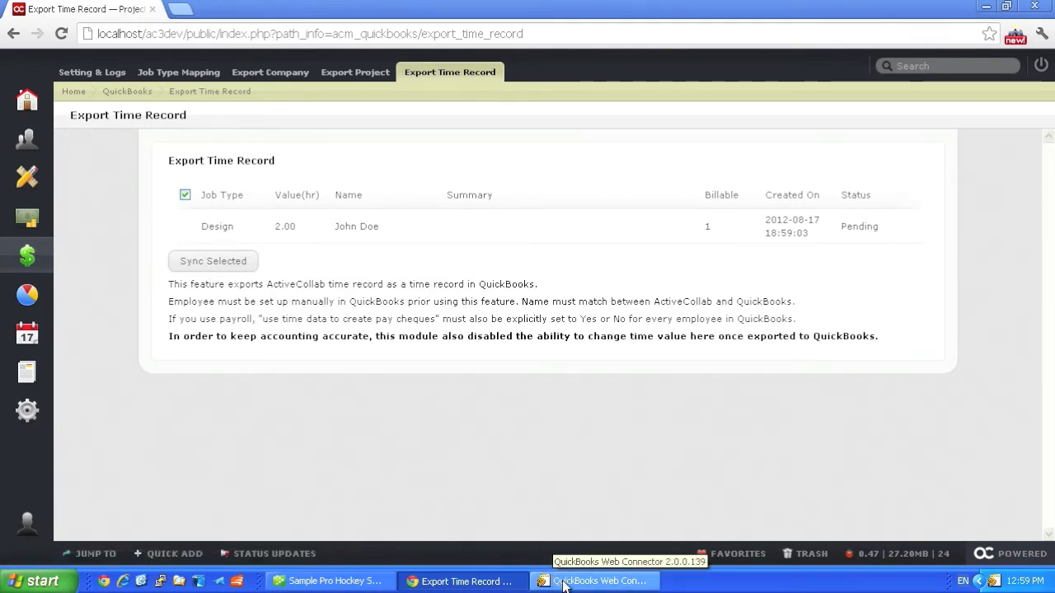
pyautogui.click(590, 581)
pyautogui.click(399, 137)
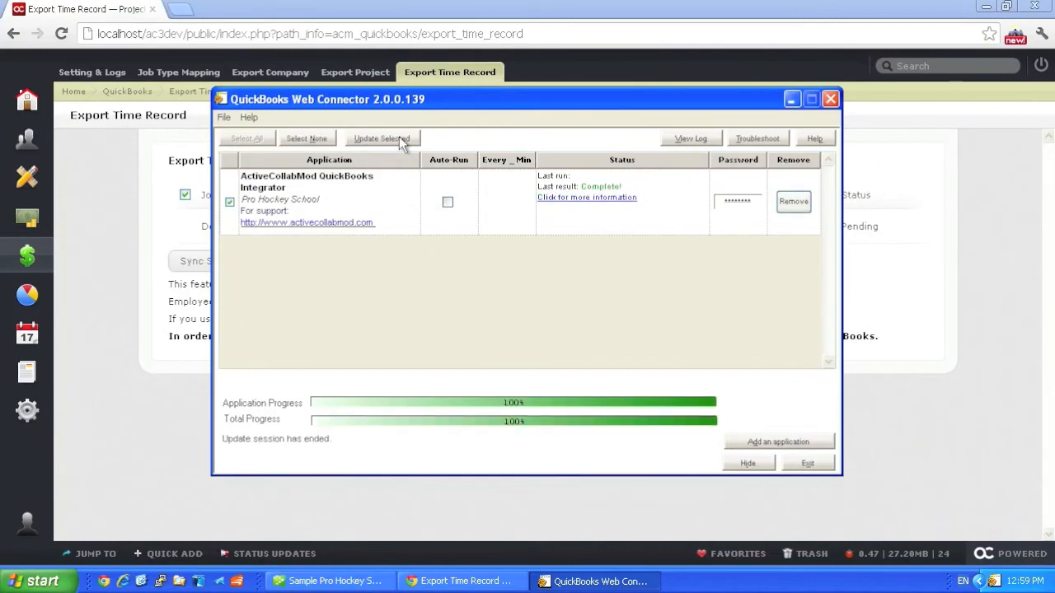
# Step: Switch to the browser and examine the TimeTrackingAdd entry and its information text in the QBSDK Logs
pyautogui.click(107, 136)
pyautogui.click(97, 74)
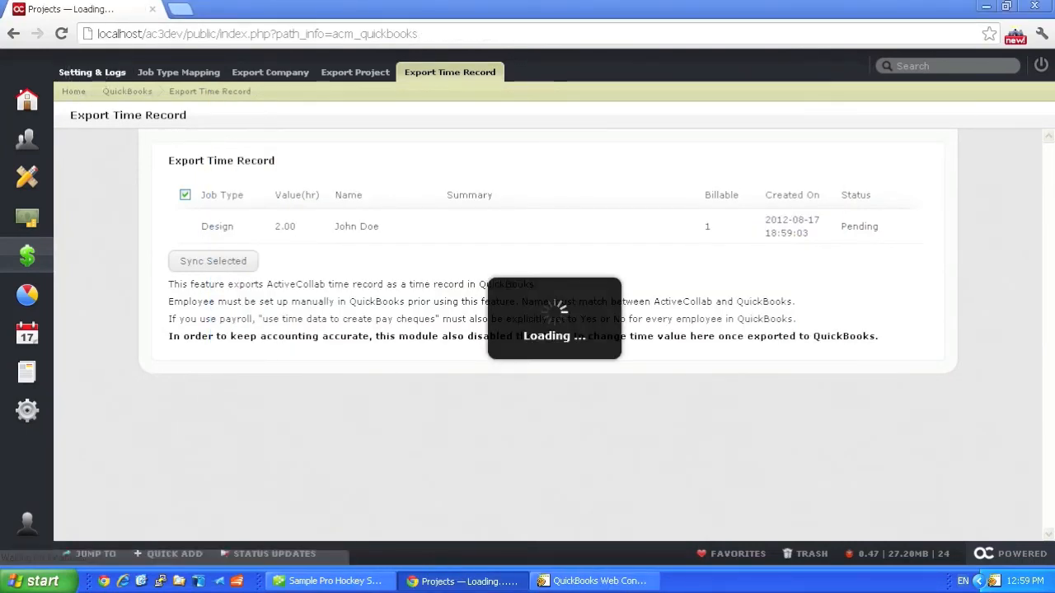
pyautogui.scroll(-3, 231, 249)
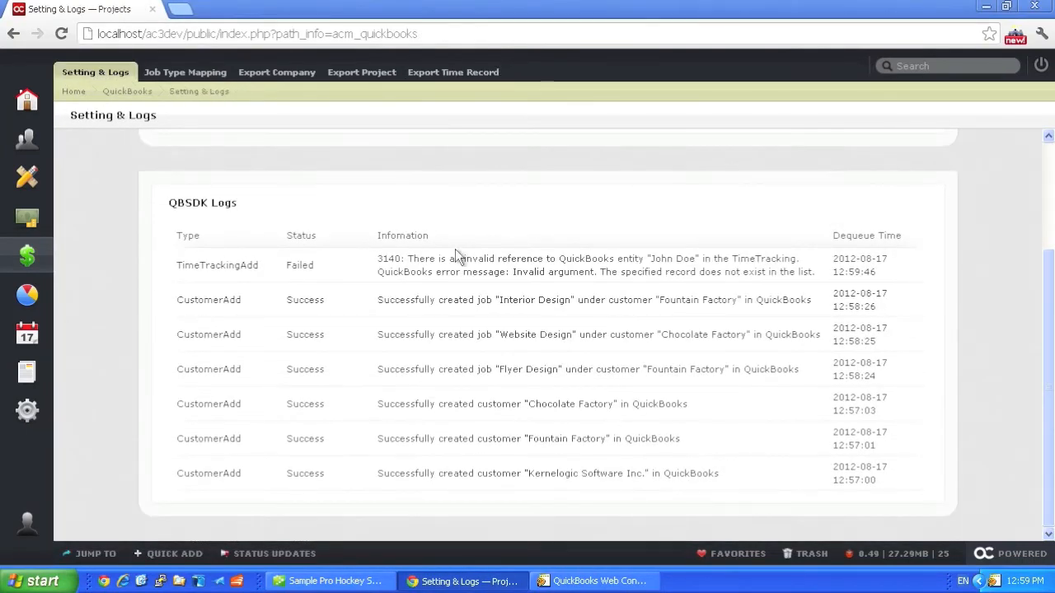
pyautogui.moveTo(408, 256); pyautogui.dragTo(697, 274)
pyautogui.click(692, 292)
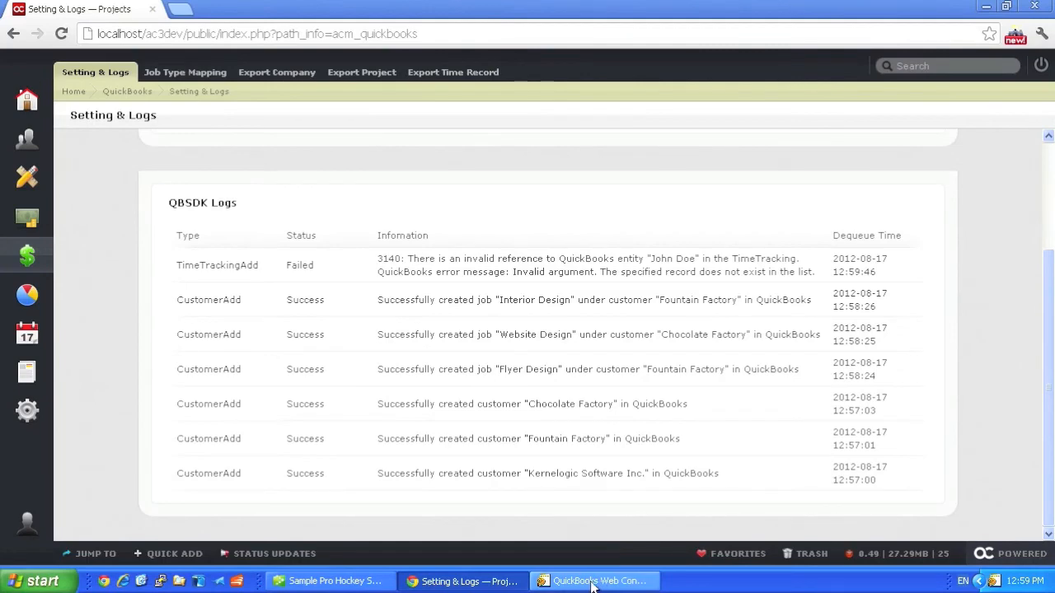
# Step: Switch to QuickBooks and start a new employee in the Employee Centre, entering the first and last name used on the time record
pyautogui.click(324, 581)
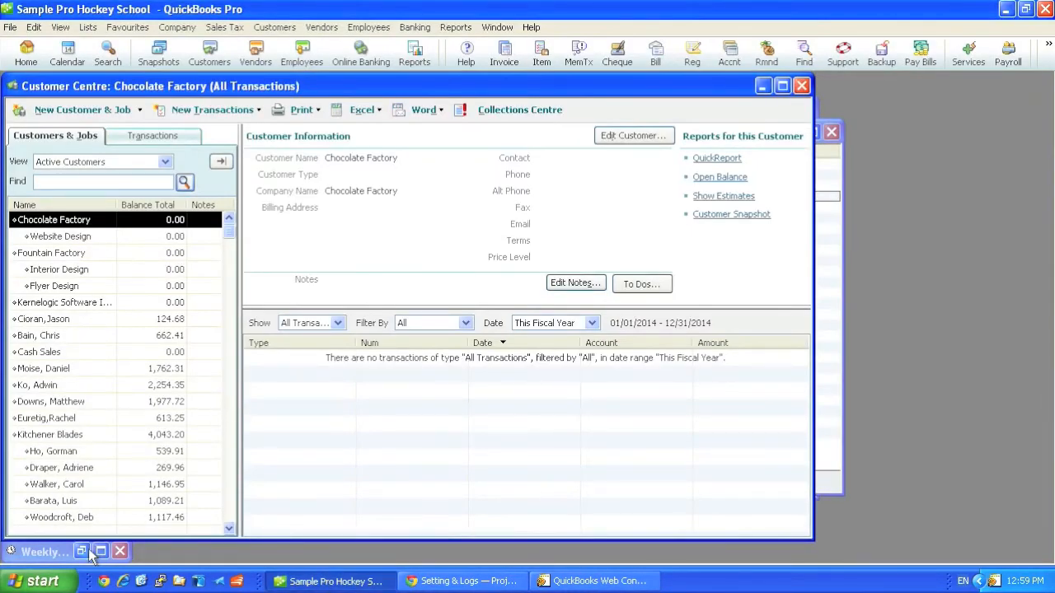
pyautogui.click(762, 86)
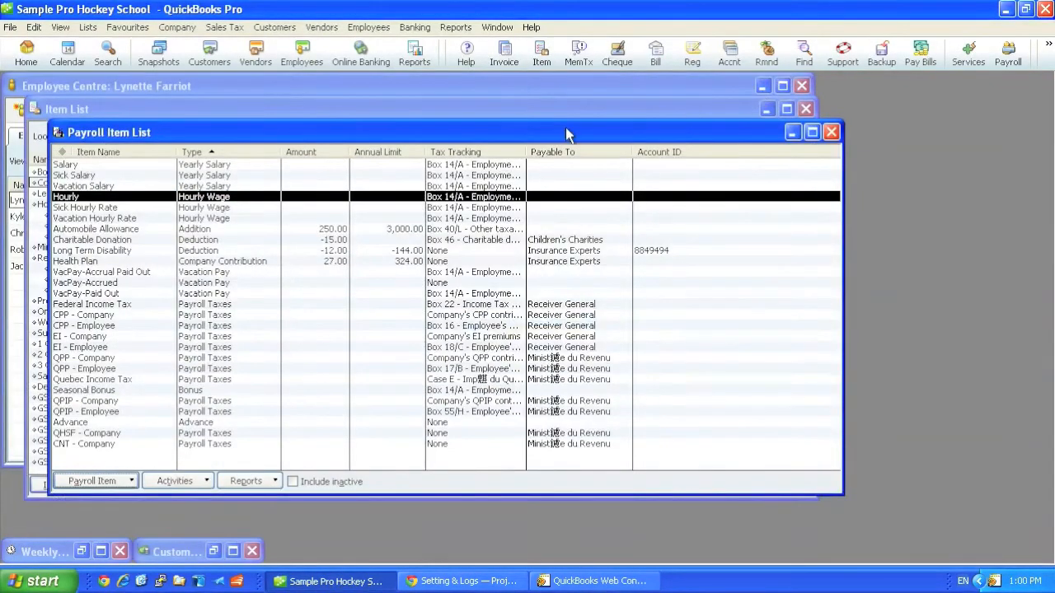
pyautogui.click(190, 87)
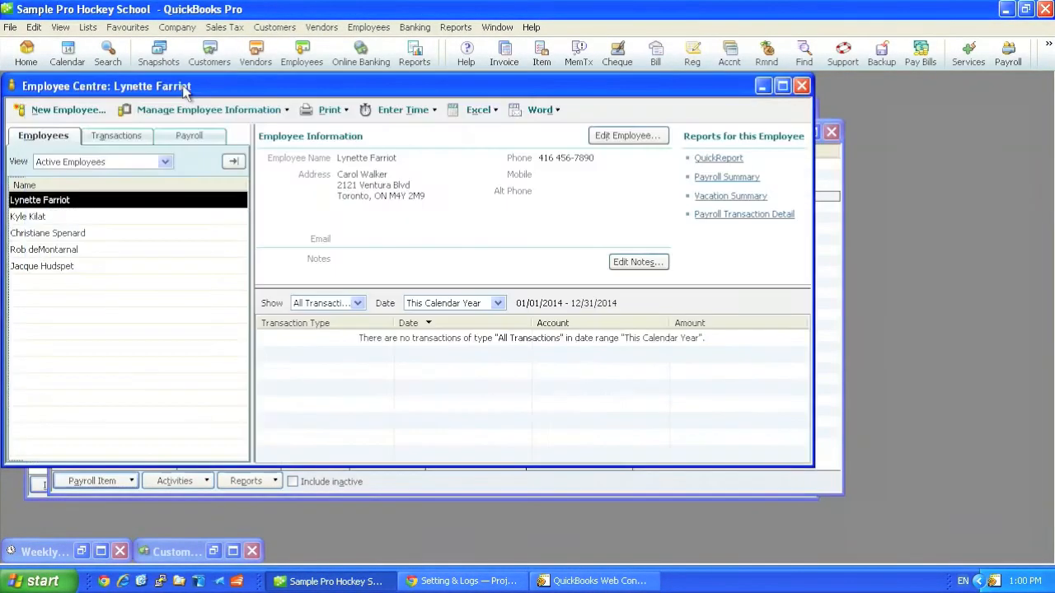
pyautogui.click(100, 120)
pyautogui.click(360, 235)
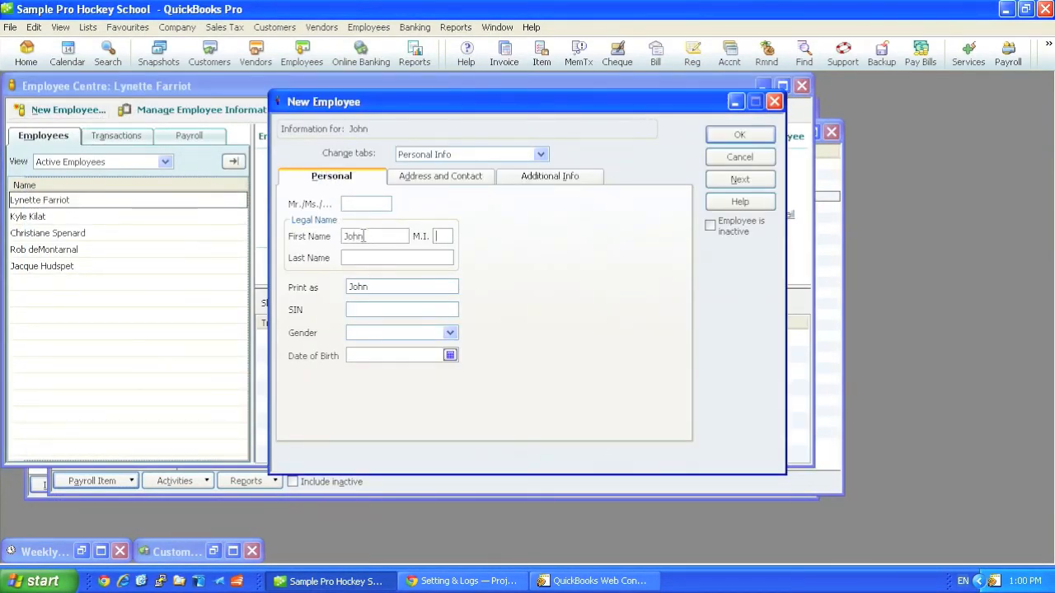
pyautogui.write('Doe')
# Step: Enable using time data to create pay cheques, enter the date of birth, and save the employee with the remaining payroll information left as is
pyautogui.click(540, 154)
pyautogui.click(528, 181)
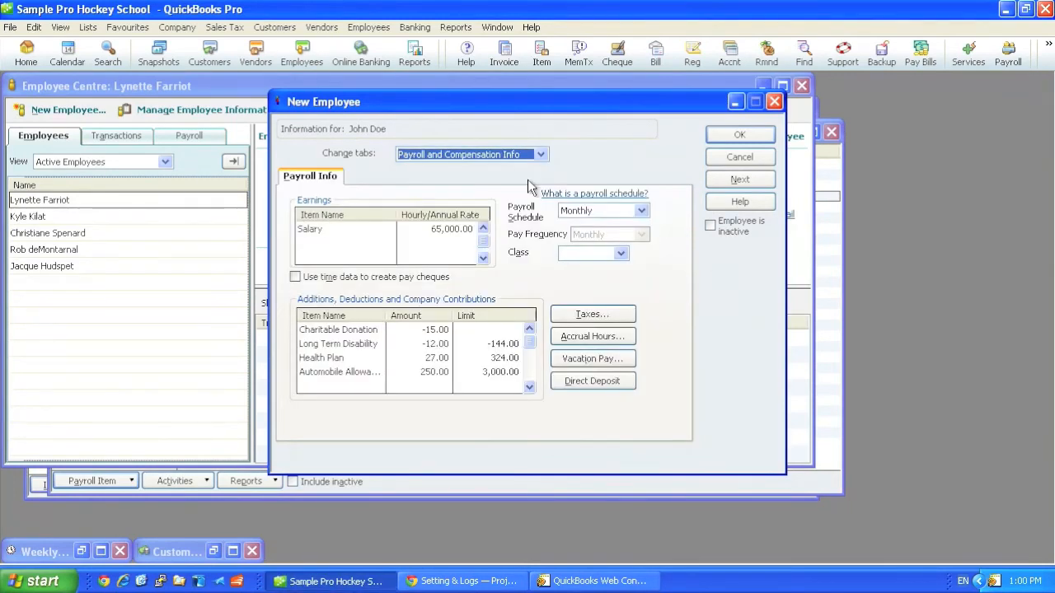
pyautogui.click(295, 277)
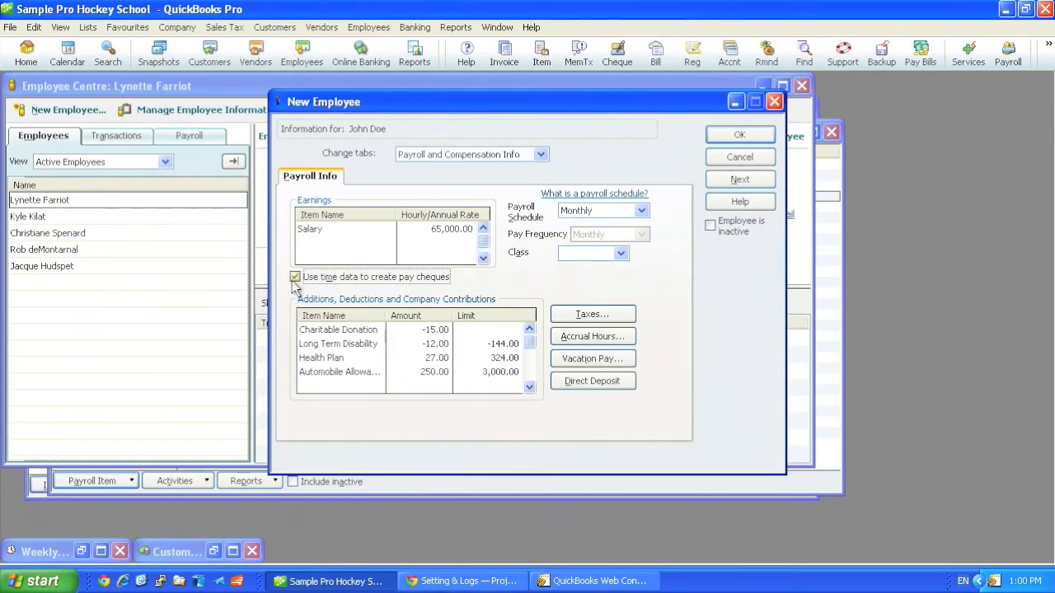
pyautogui.click(753, 140)
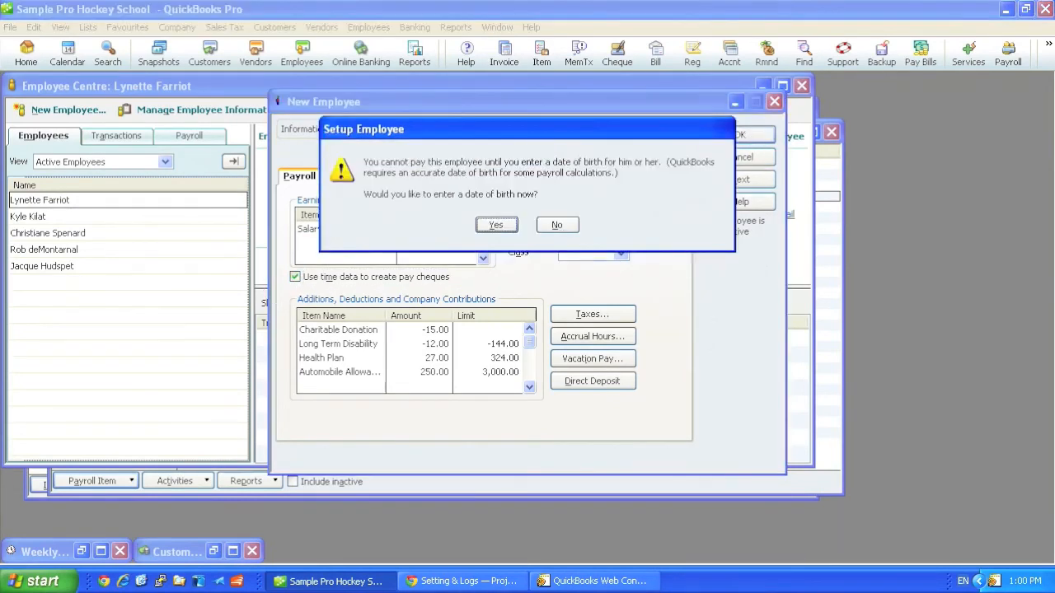
pyautogui.click(496, 224)
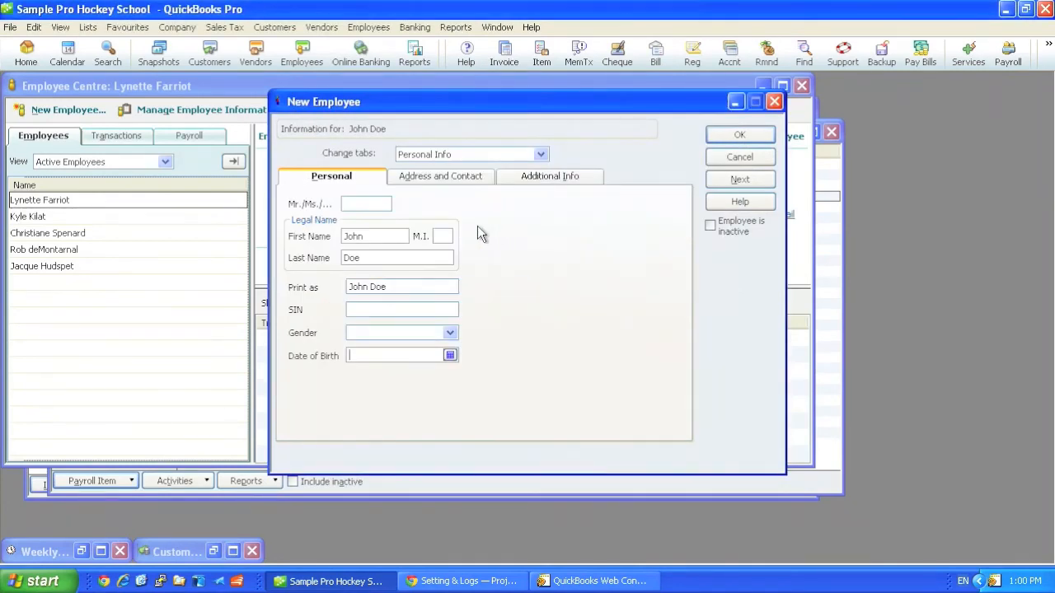
pyautogui.click(714, 137)
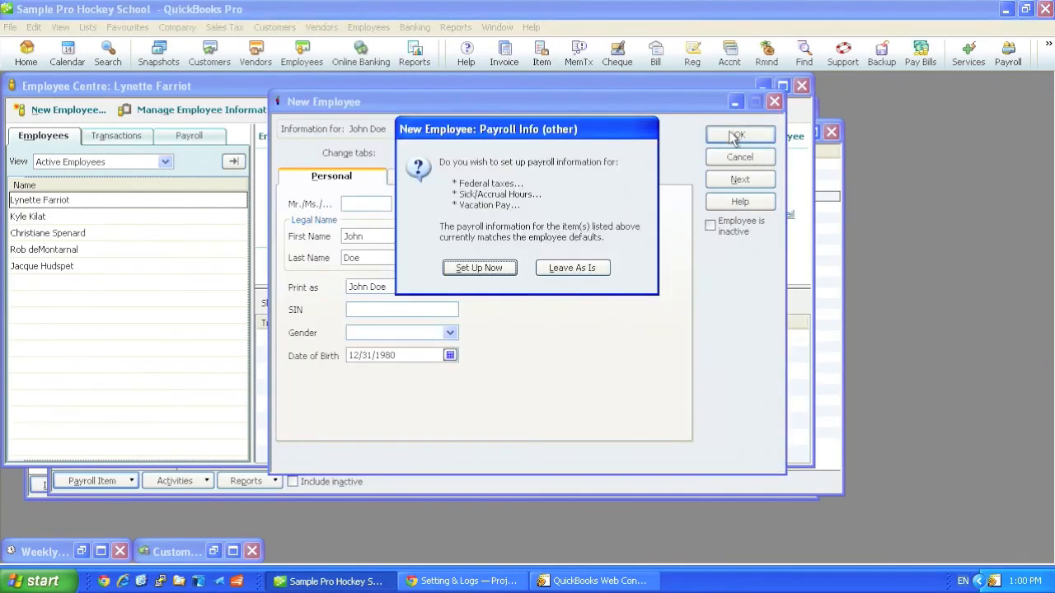
pyautogui.click(555, 268)
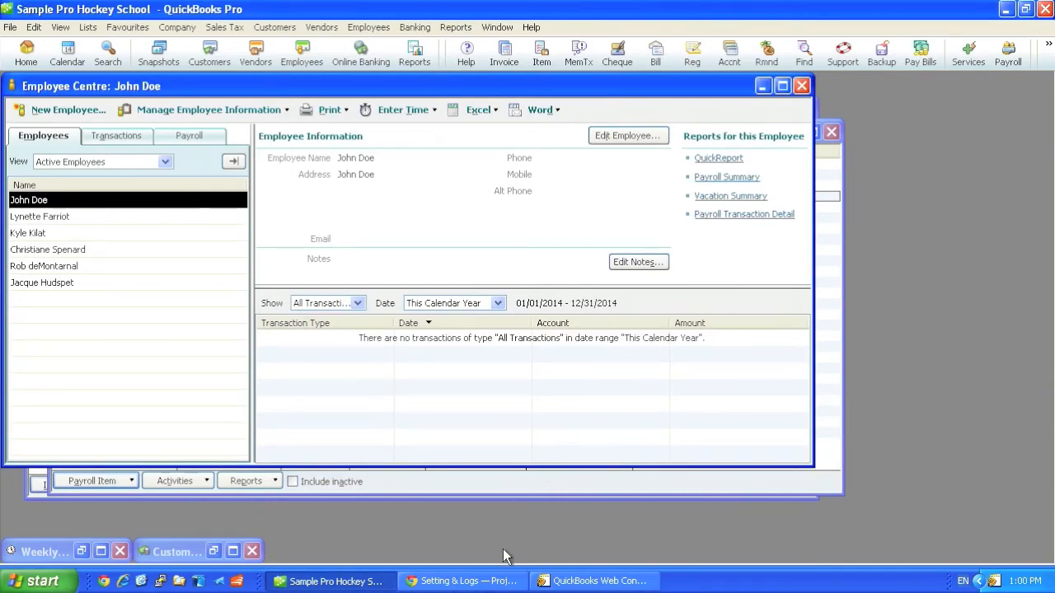
# Step: Switch to the browser, queue the 2-hour Design time record for export again, and rerun the integrator's update in QuickBooks Web Connector
pyautogui.click(508, 583)
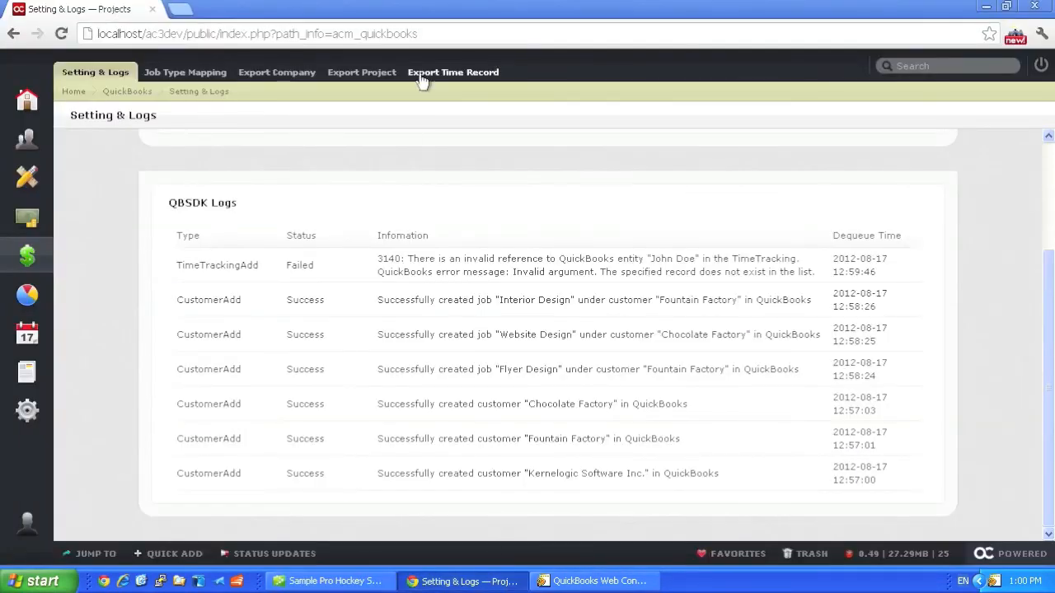
pyautogui.click(419, 79)
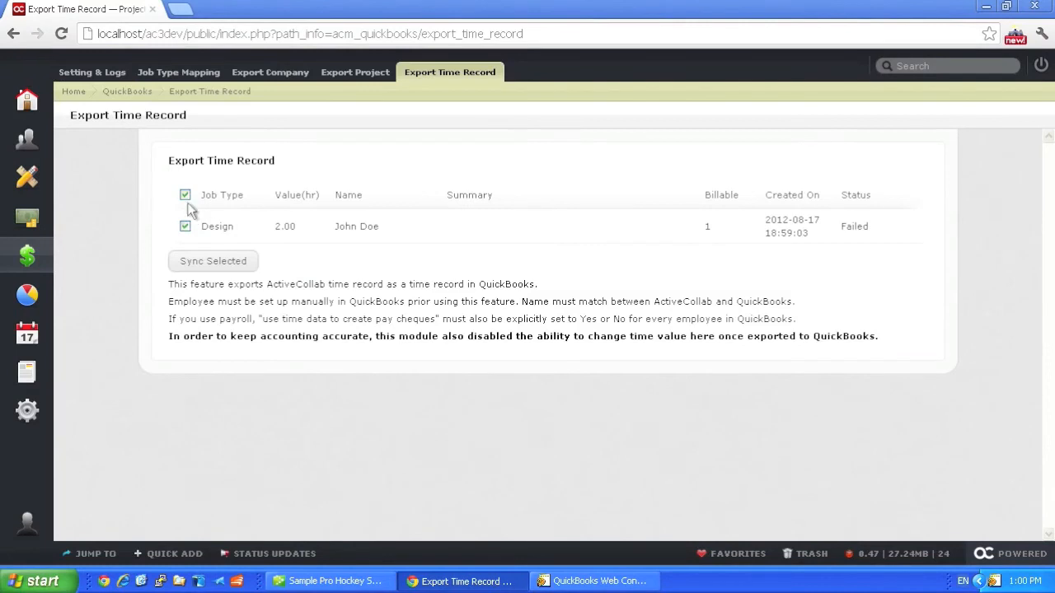
pyautogui.click(213, 264)
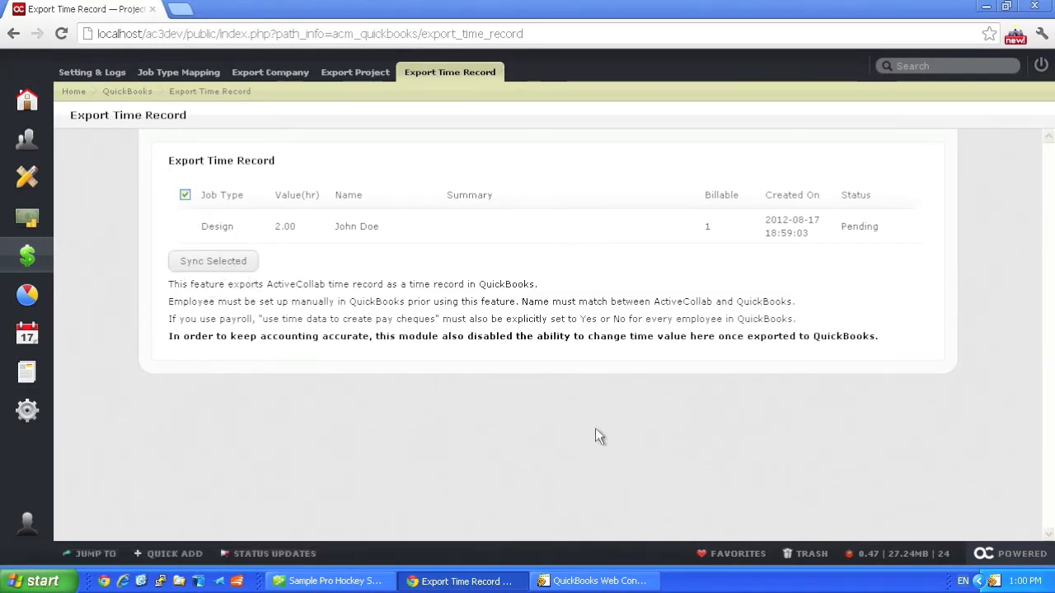
pyautogui.click(600, 581)
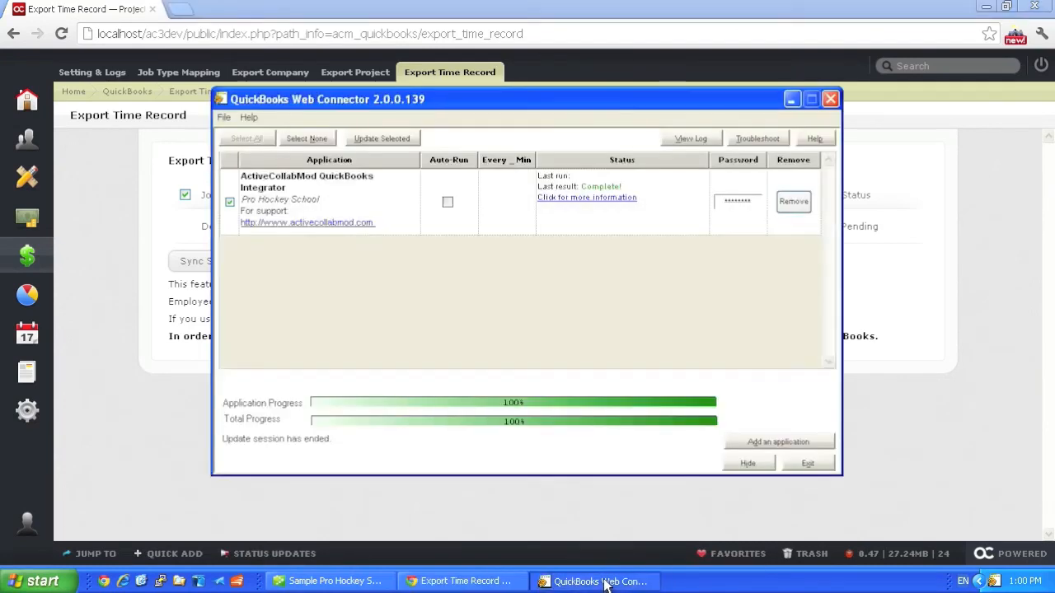
pyautogui.click(382, 138)
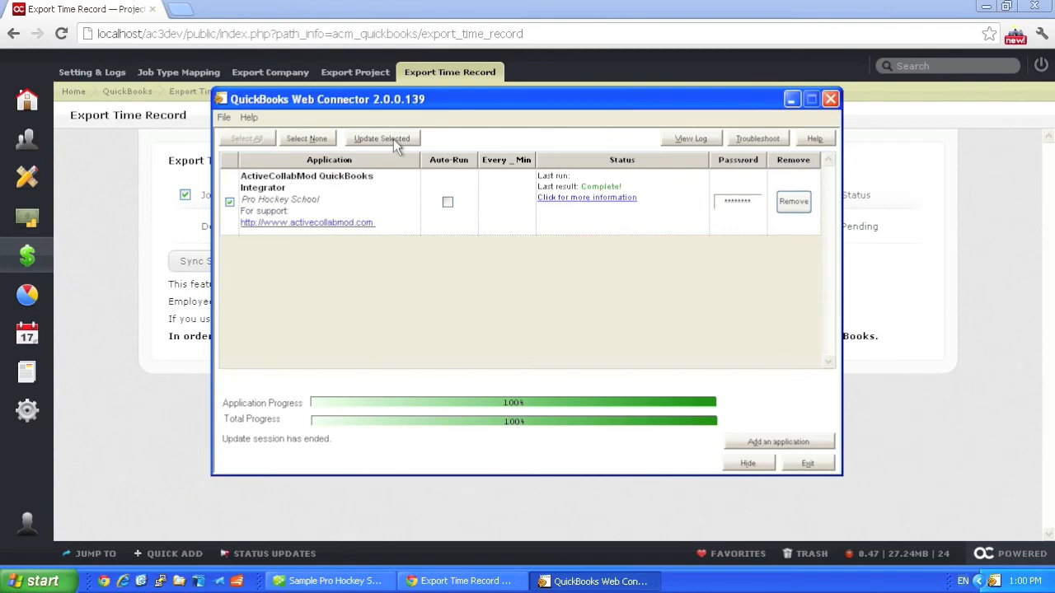
# Step: Check the TimeTrackingAdd entry in the browser's QBSDK Logs and the new employee's Weekly Timesheet in QuickBooks, widening its Customer:Job column
pyautogui.click(105, 74)
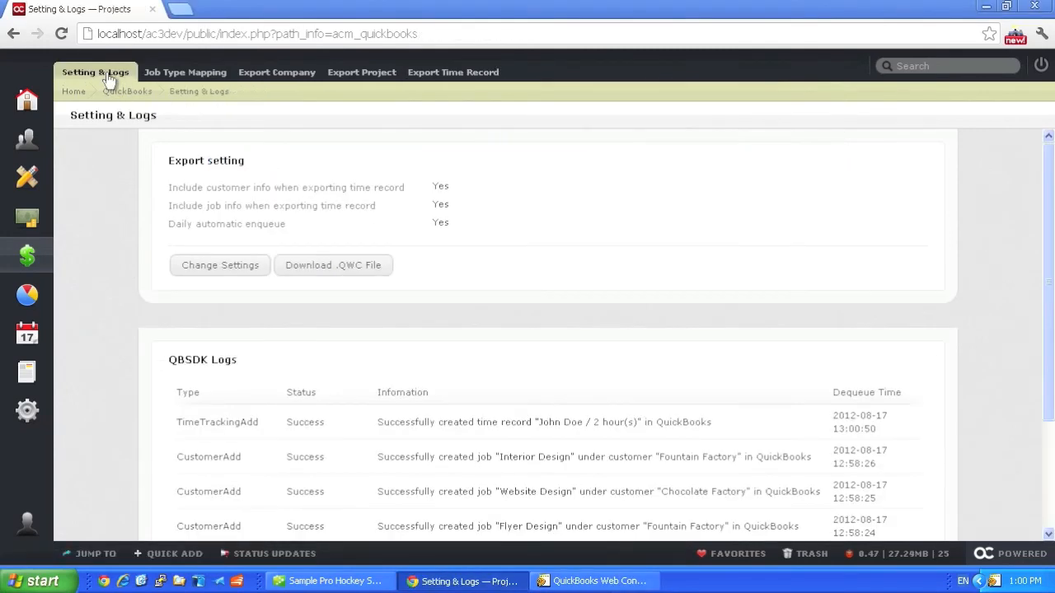
pyautogui.moveTo(711, 422); pyautogui.dragTo(534, 422)
pyautogui.click(346, 579)
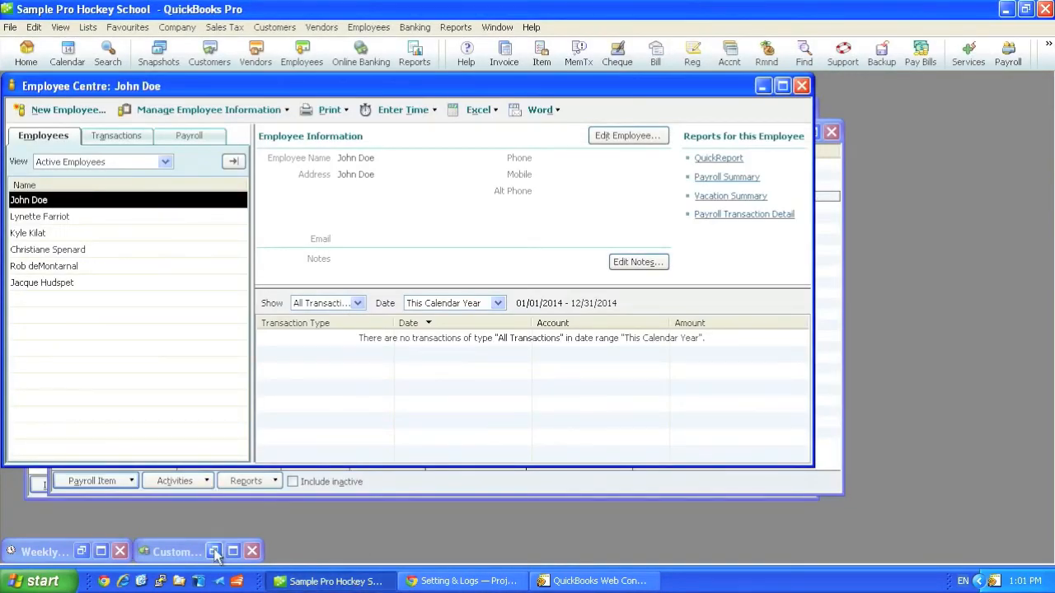
pyautogui.click(81, 551)
pyautogui.click(493, 221)
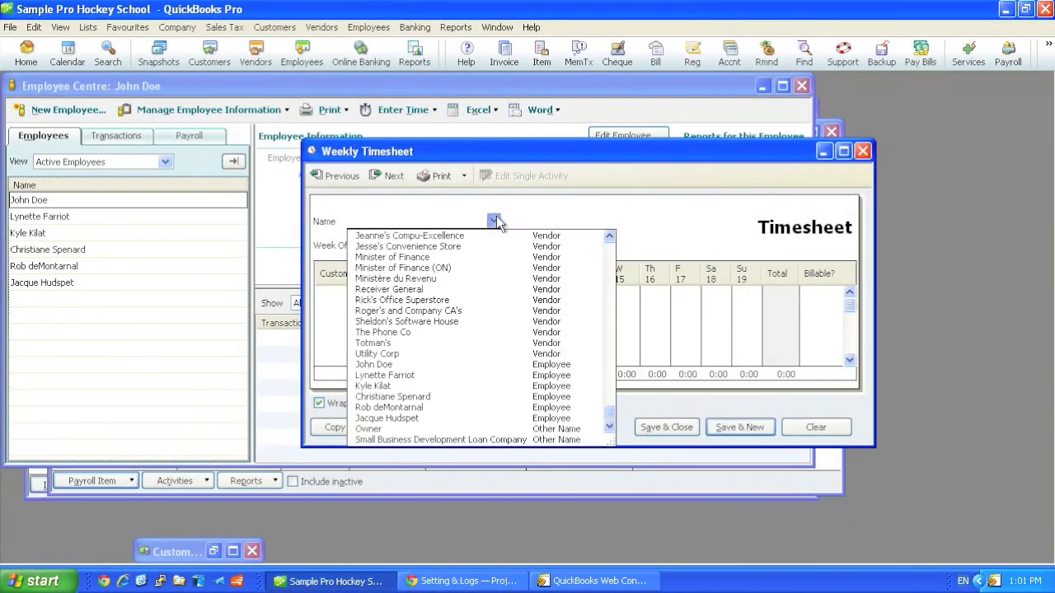
pyautogui.click(379, 364)
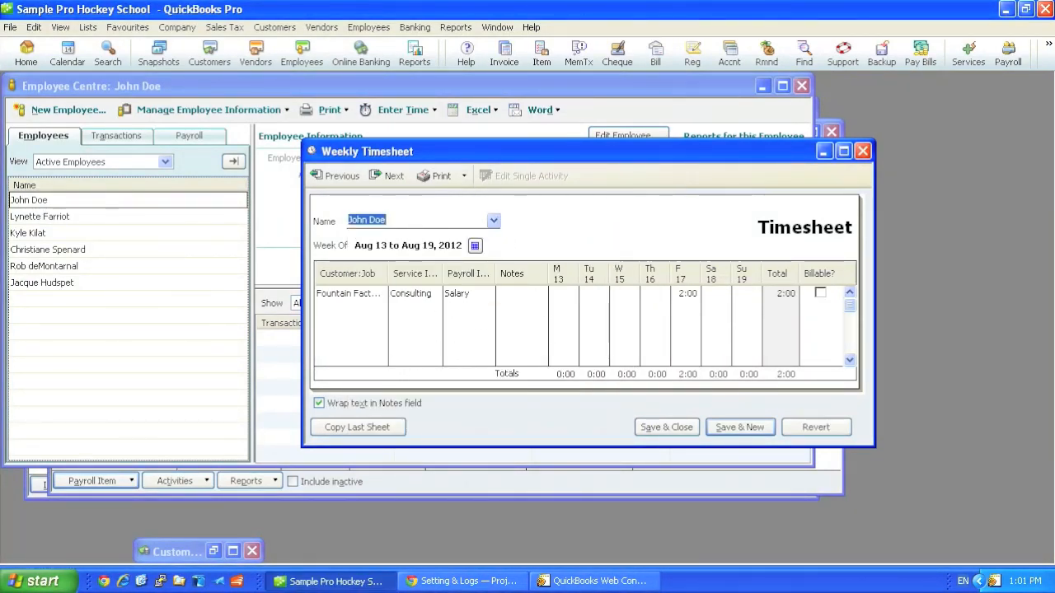
pyautogui.moveTo(389, 273); pyautogui.dragTo(451, 268)
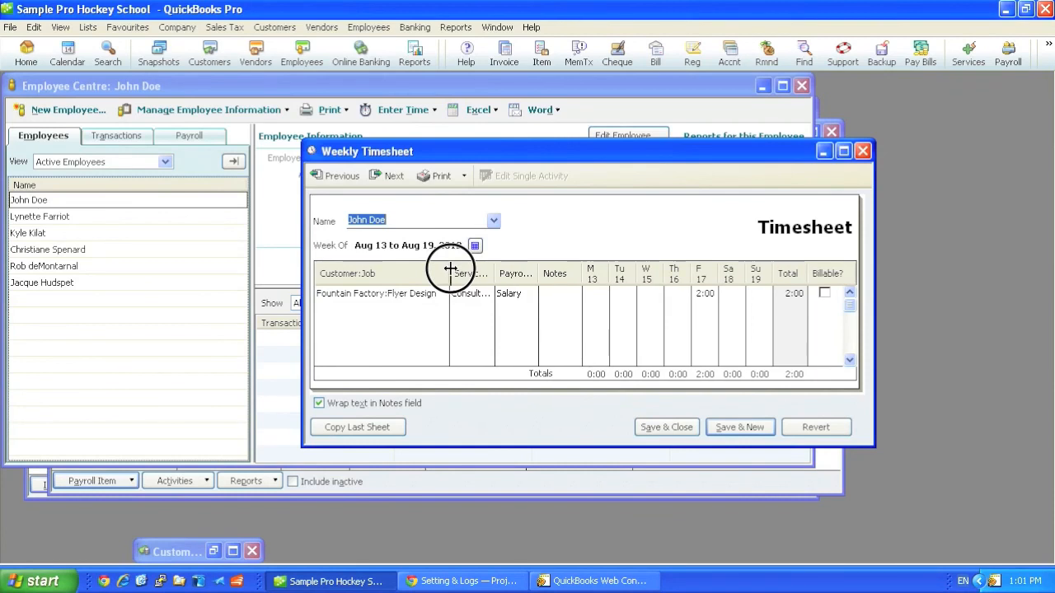